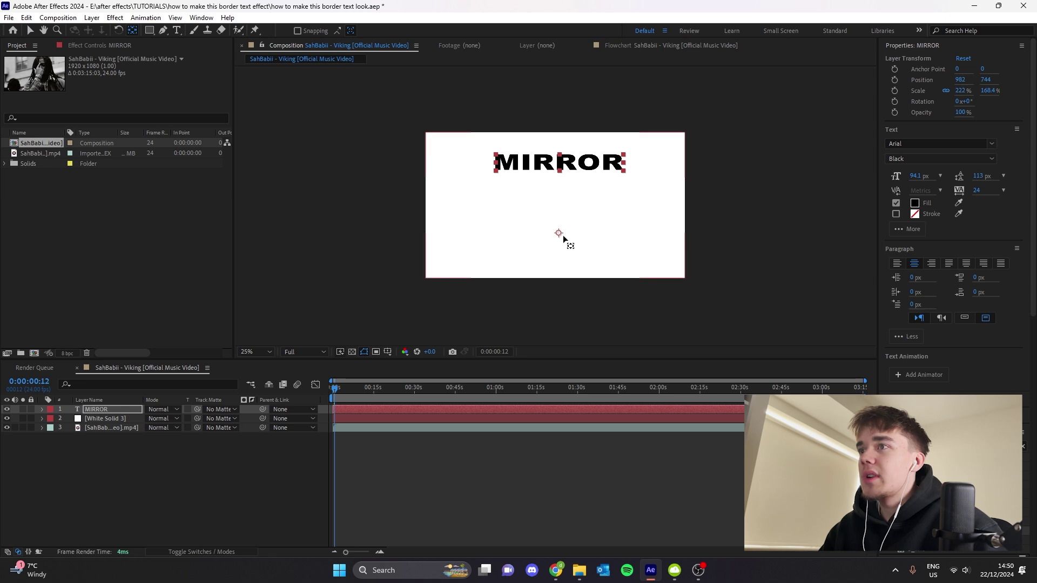
Move the MIRROR text's anchor point to the centre of the word and enlarge the text to 305.1 by 354.5 % scale
drag(559, 233, 560, 231)
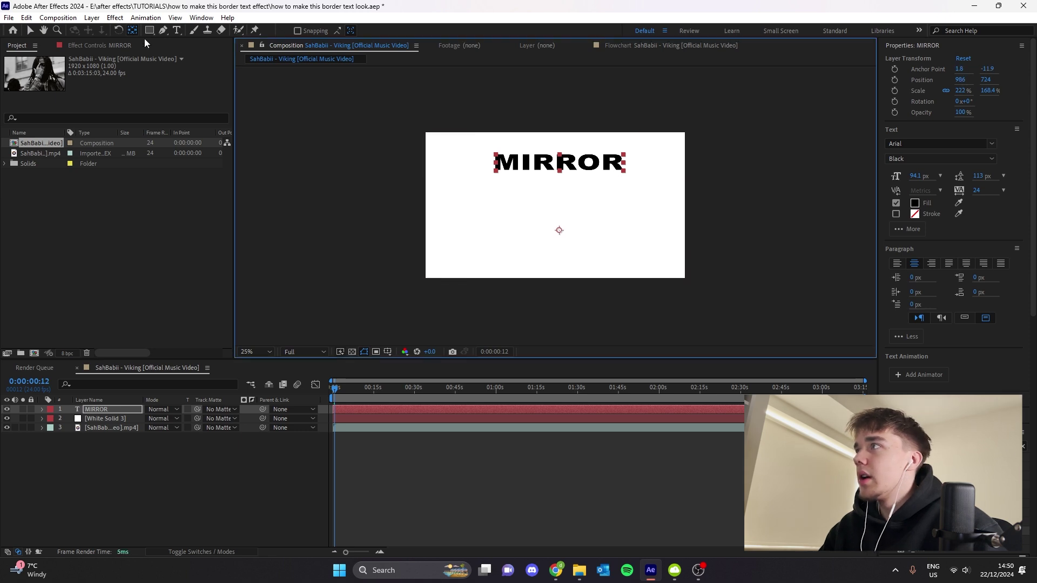
drag(559, 230, 560, 164)
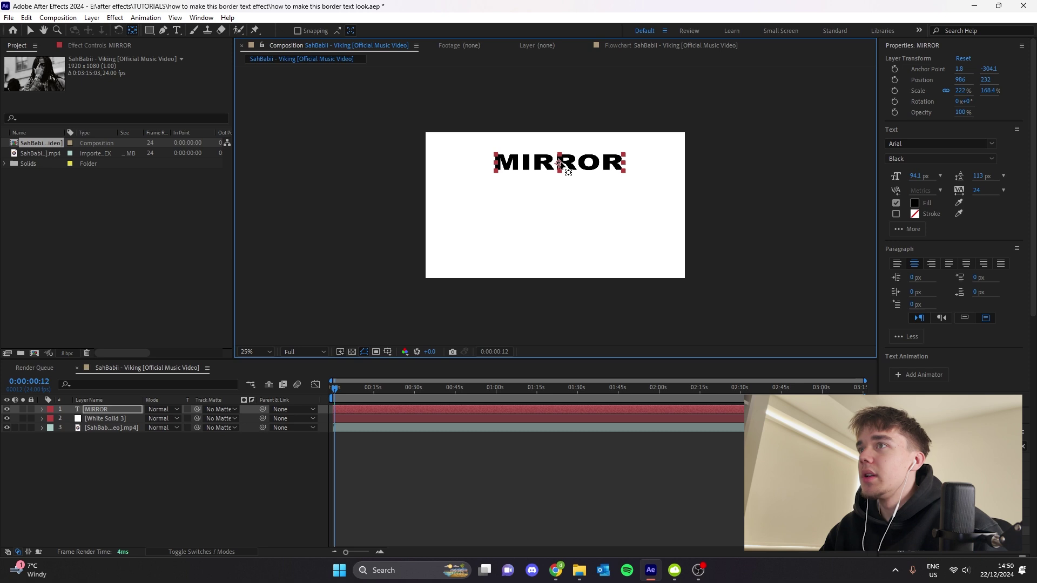
click(30, 30)
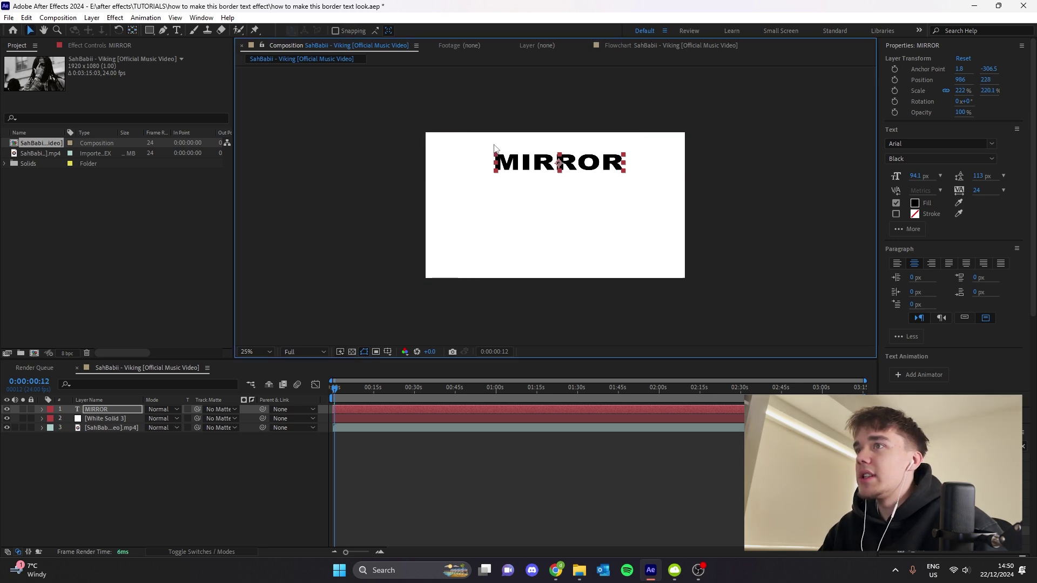
mouse_move(484, 155)
mouse_down()
mouse_move(508, 157)
mouse_move(474, 148)
mouse_up()
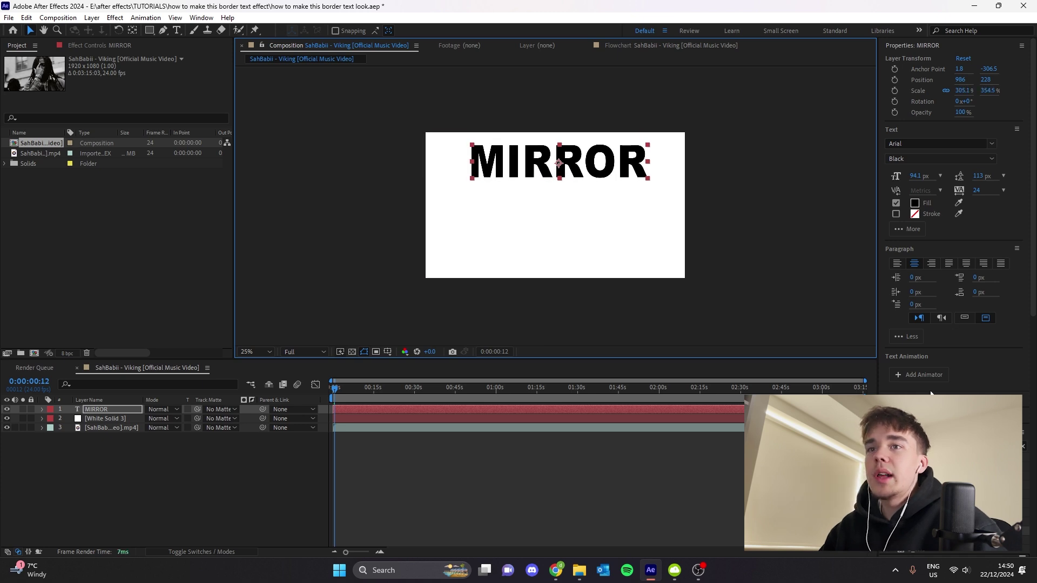
Centre the MIRROR text in the composition both ways and raise it to a Y position of 284.7
scroll(930, 335, down, 3)
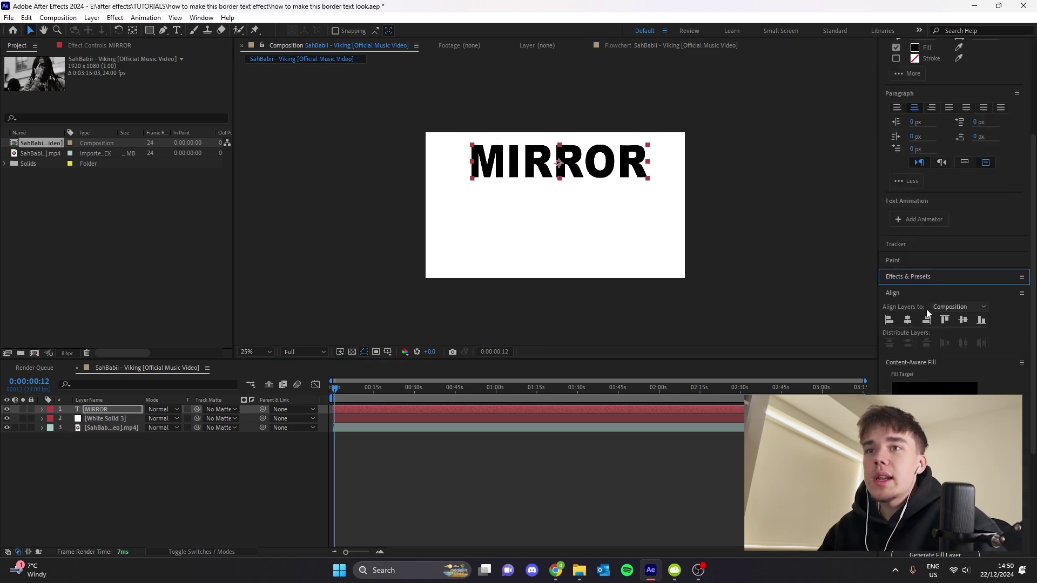
click(908, 320)
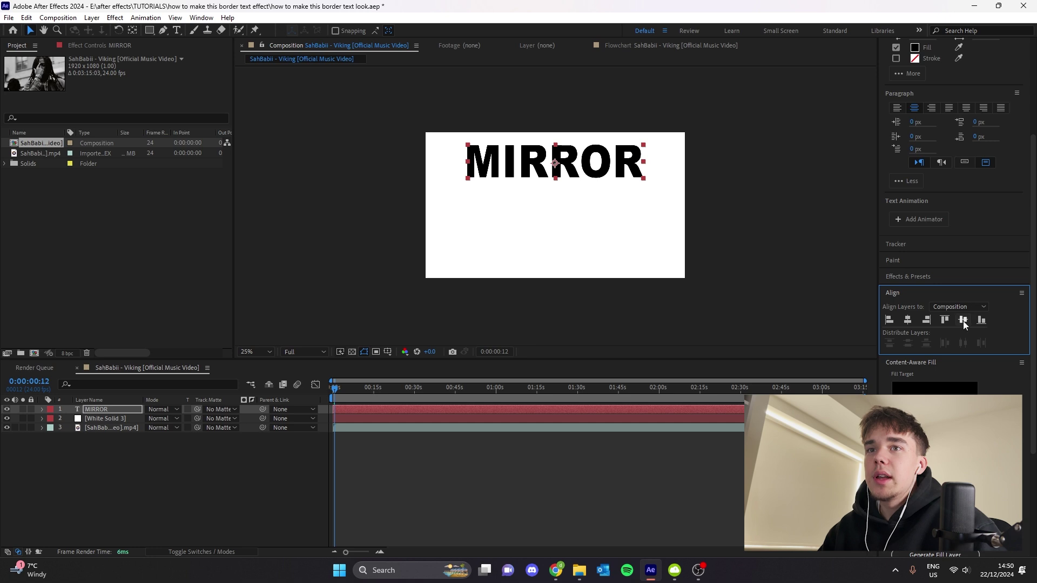
click(963, 321)
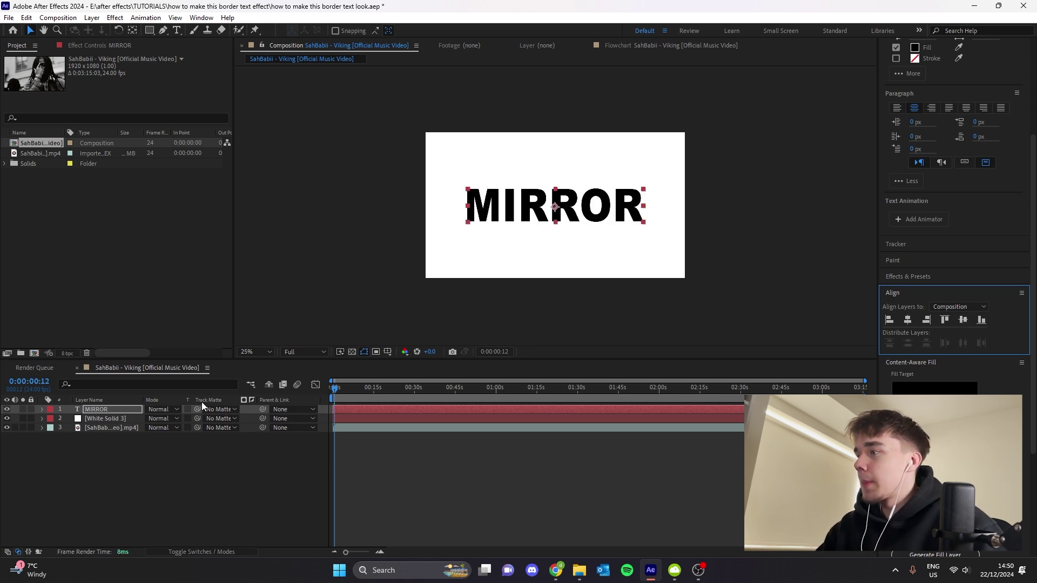
key(p)
drag(169, 419, 34, 412)
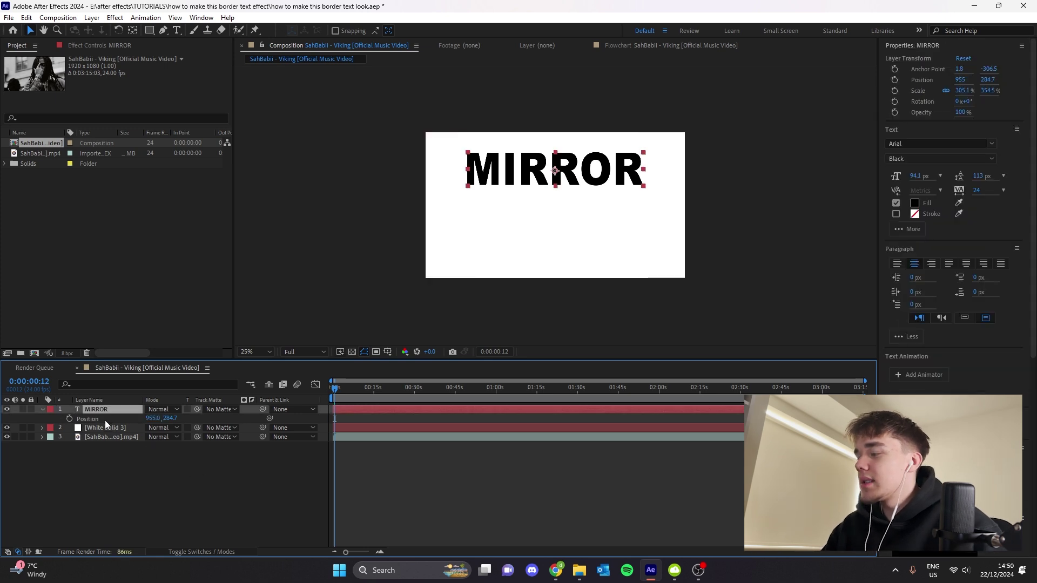
Duplicate the MIRROR text layer and lower the copy to a Y position of 663.7
key(ctrl+d)
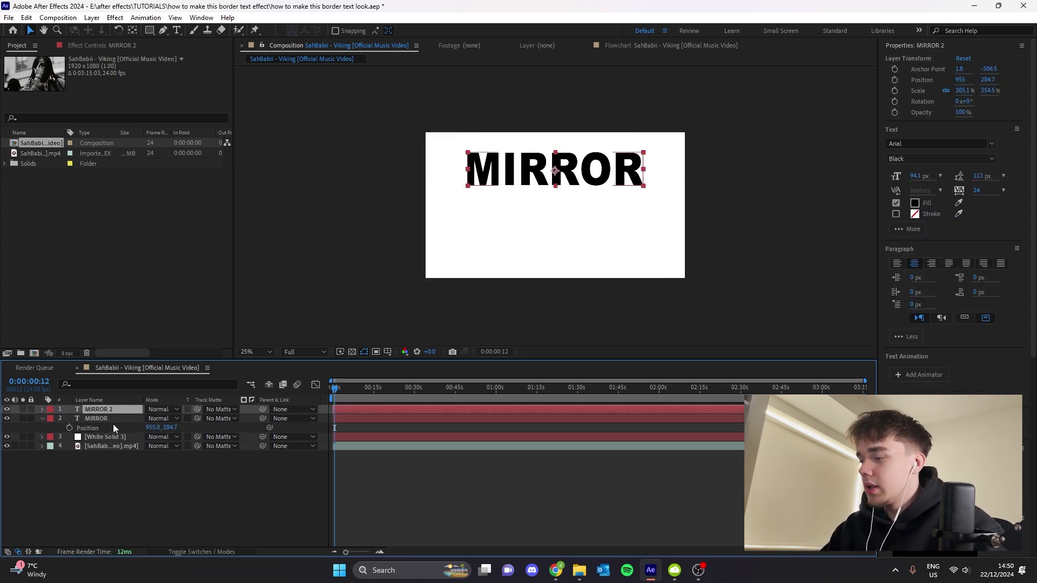
key(p)
drag(169, 419, 357, 441)
Replace the duplicated layer's text with LOOK and lower it to a Y position of 722.7
click(177, 29)
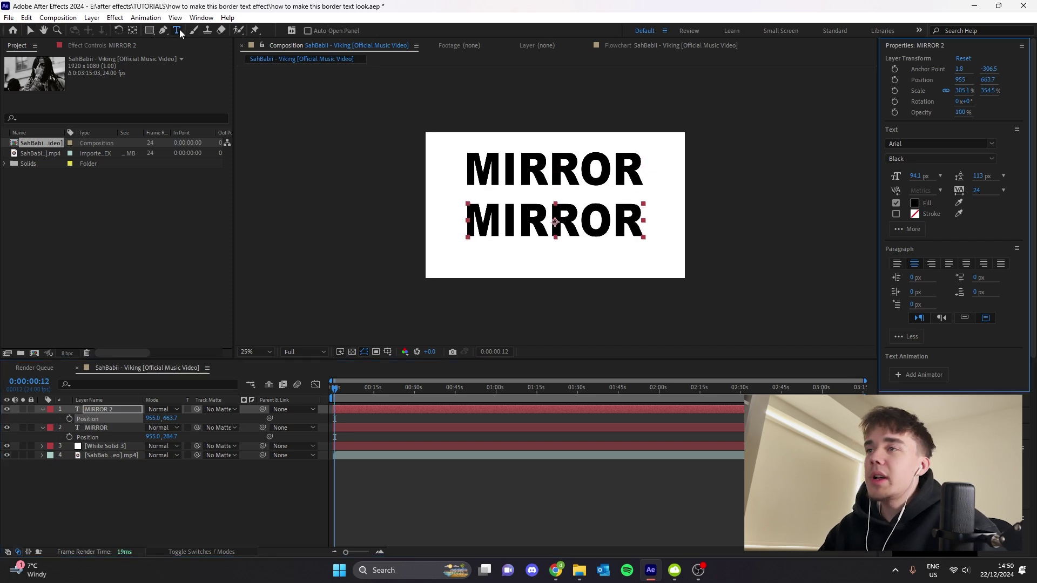
click(641, 222)
key(ctrl+a)
key(BackSpace)
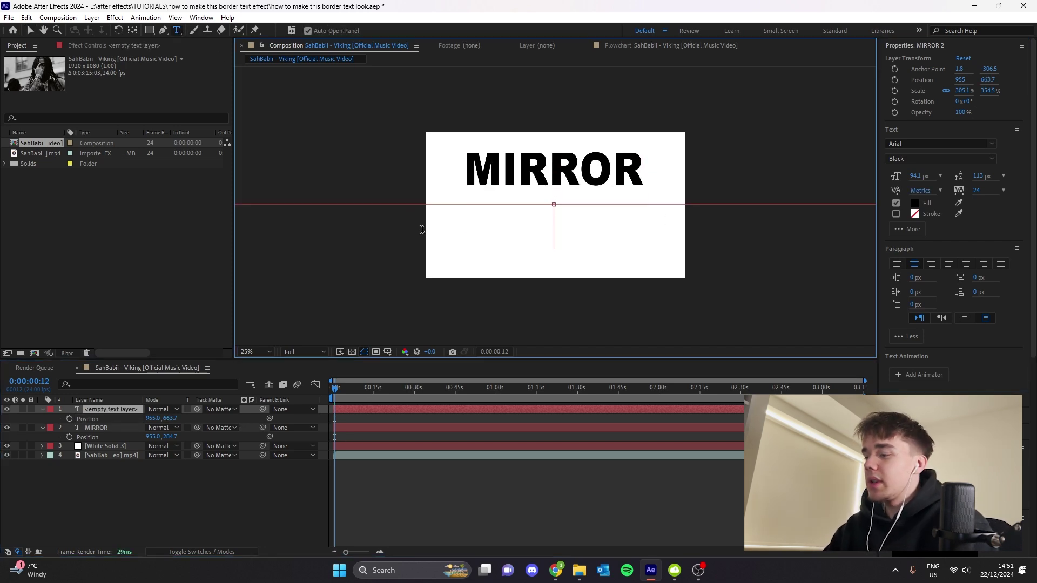
text(LOOK)
key(Escape)
key(v)
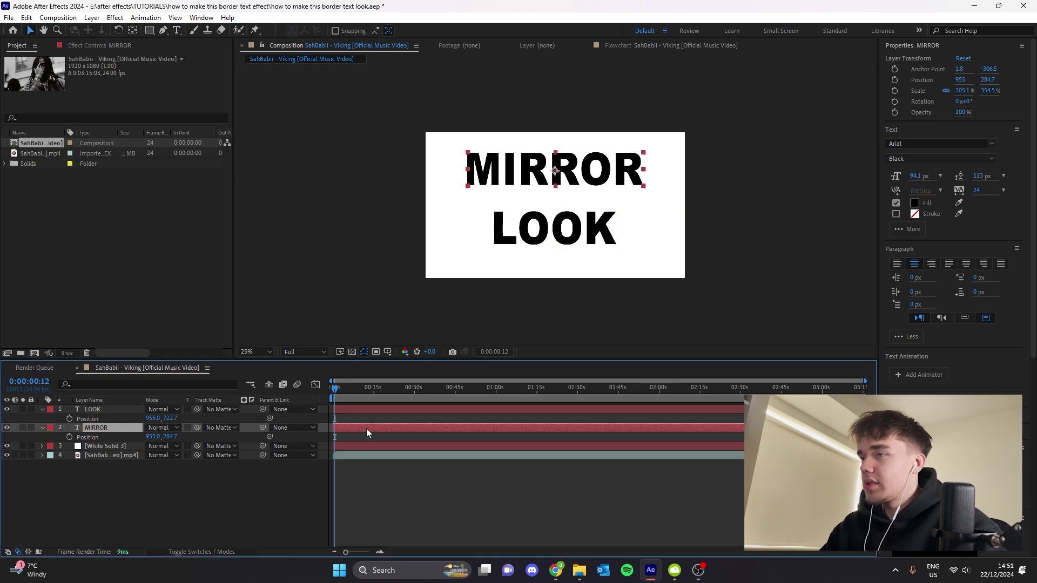
drag(169, 418, 176, 439)
Lower the MIRROR text to a Y position of 351.7 and scale it to 333.1 by 387 %
click(180, 435)
key(p)
key(ctrl+z)
key(s)
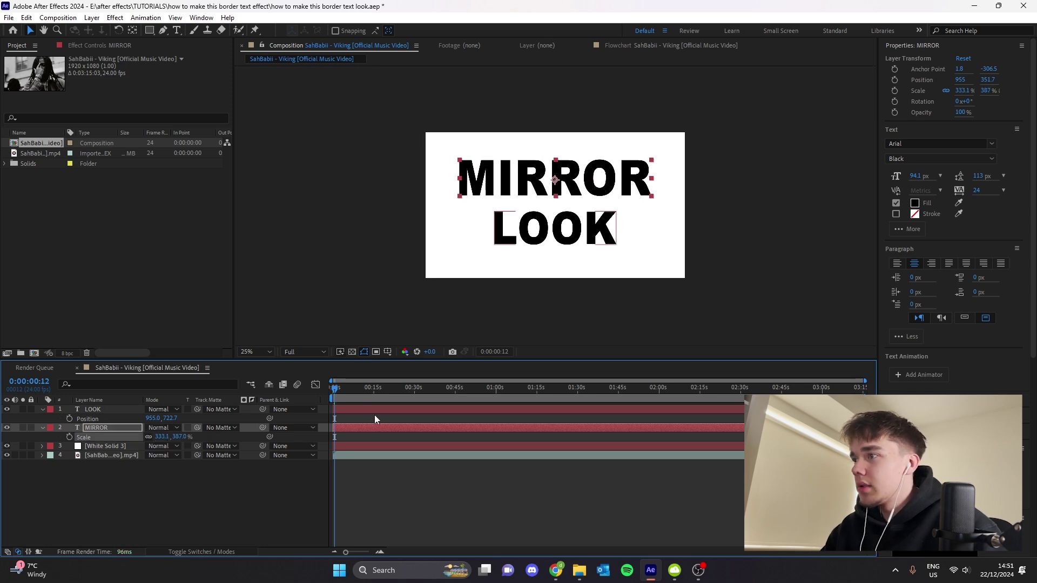
Copy the MIRROR layer's scale of 333.1 by 387 % to the LOOK layer and collapse both layers' properties
click(611, 229)
key(s)
click(124, 427)
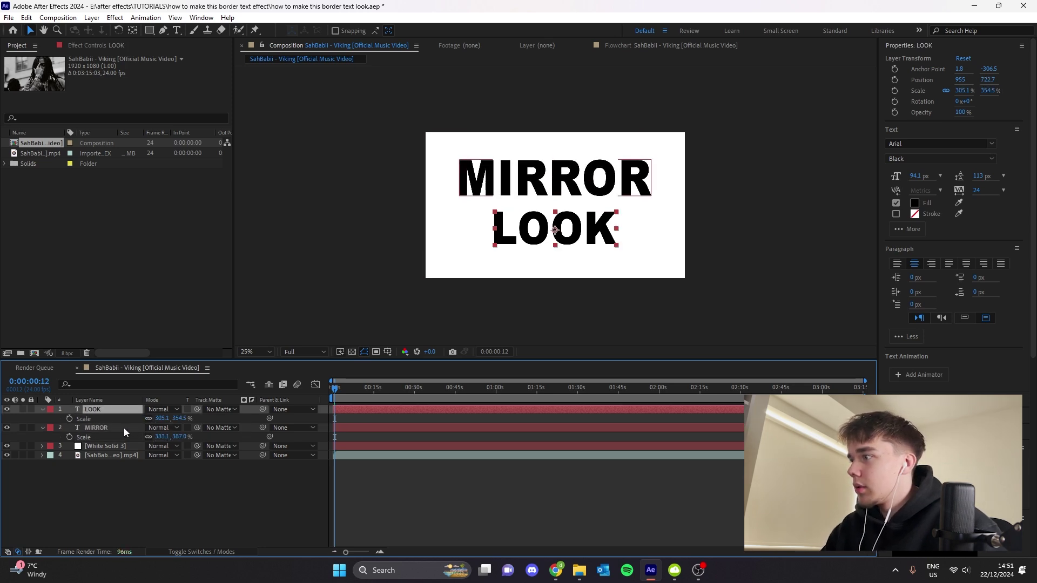
click(93, 419)
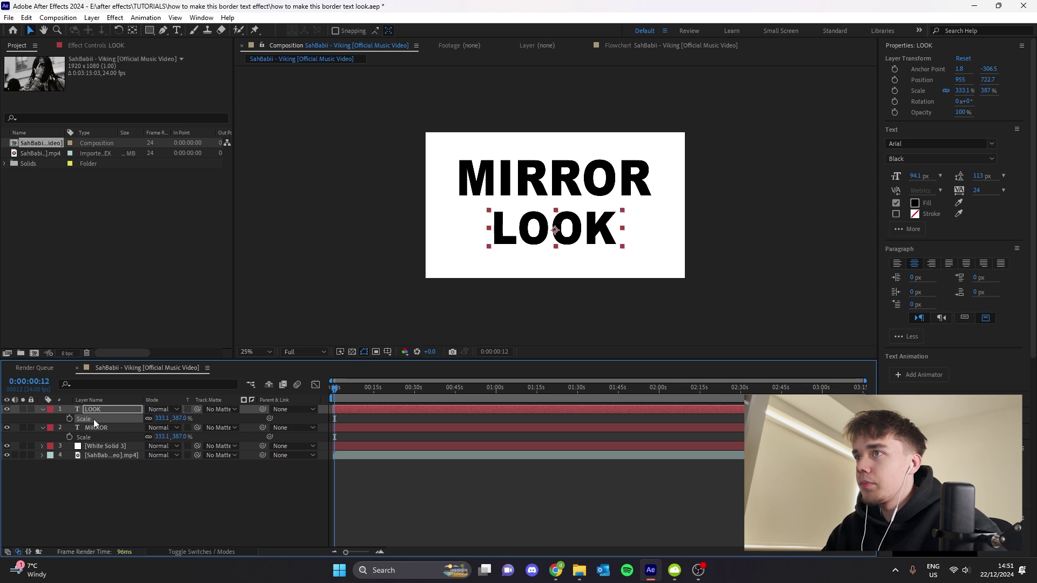
key(ctrl+v)
click(274, 460)
click(42, 410)
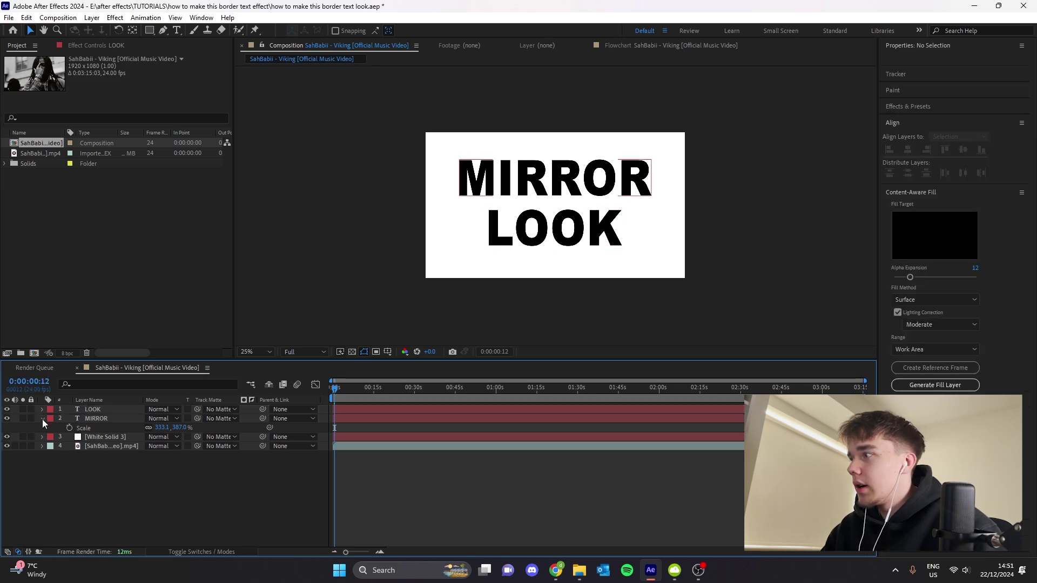
click(43, 419)
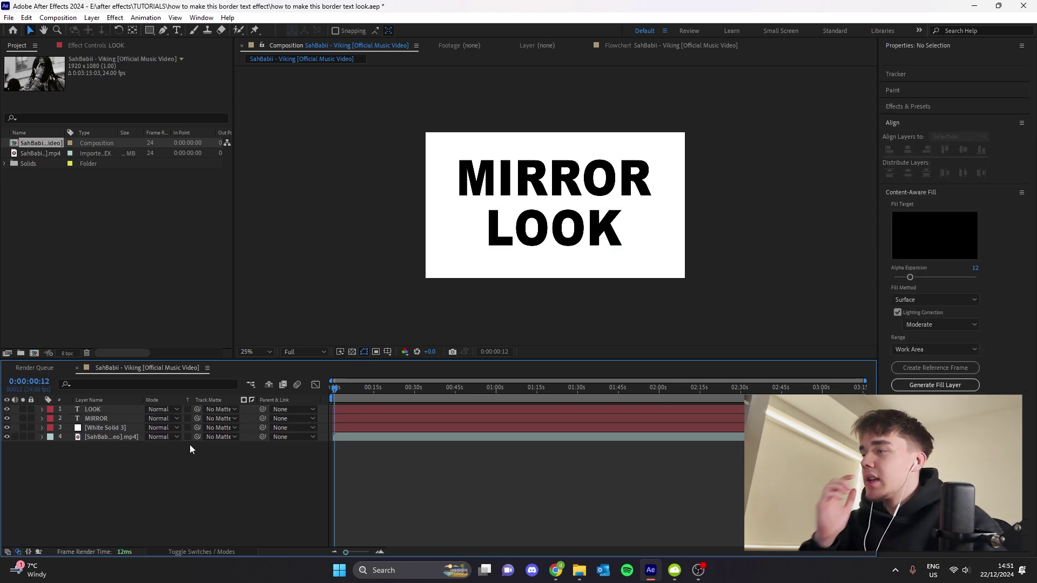
Hide the LOOK and MIRROR text layers so only the white background shows
click(7, 410)
click(6, 410)
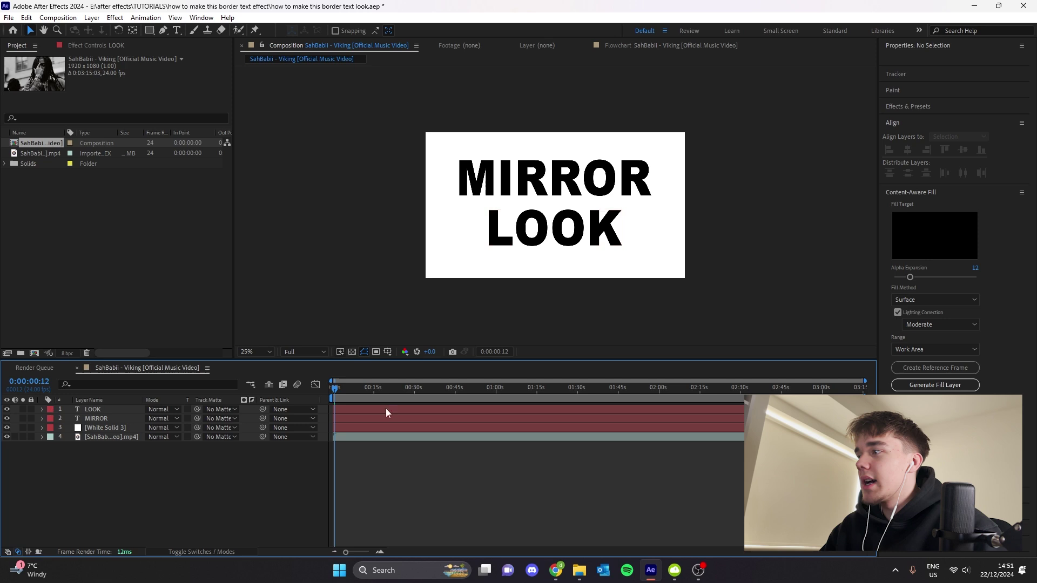
click(7, 410)
click(7, 419)
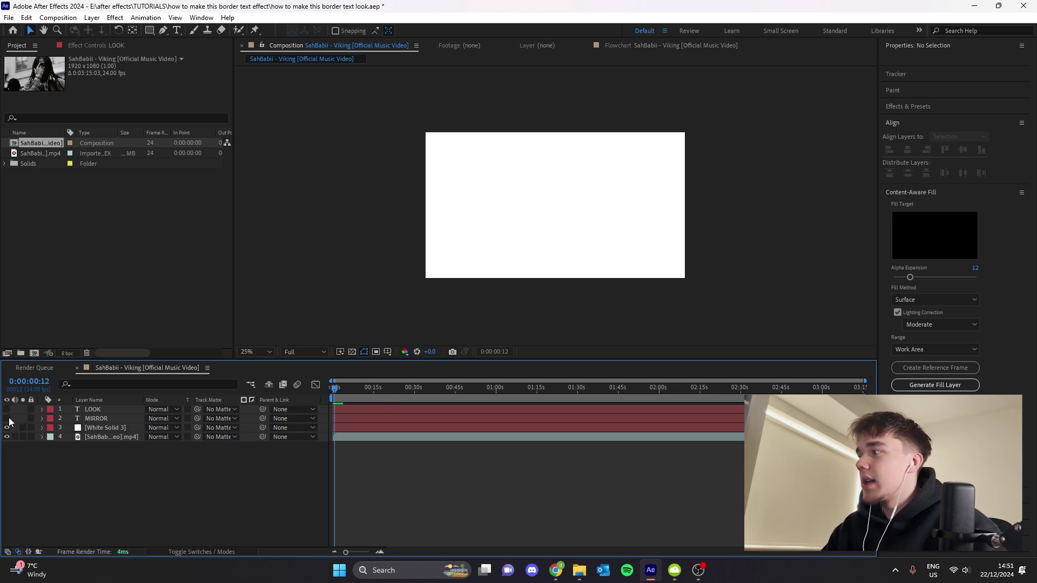
Create a new adjustment layer in the composition
right_click(323, 420)
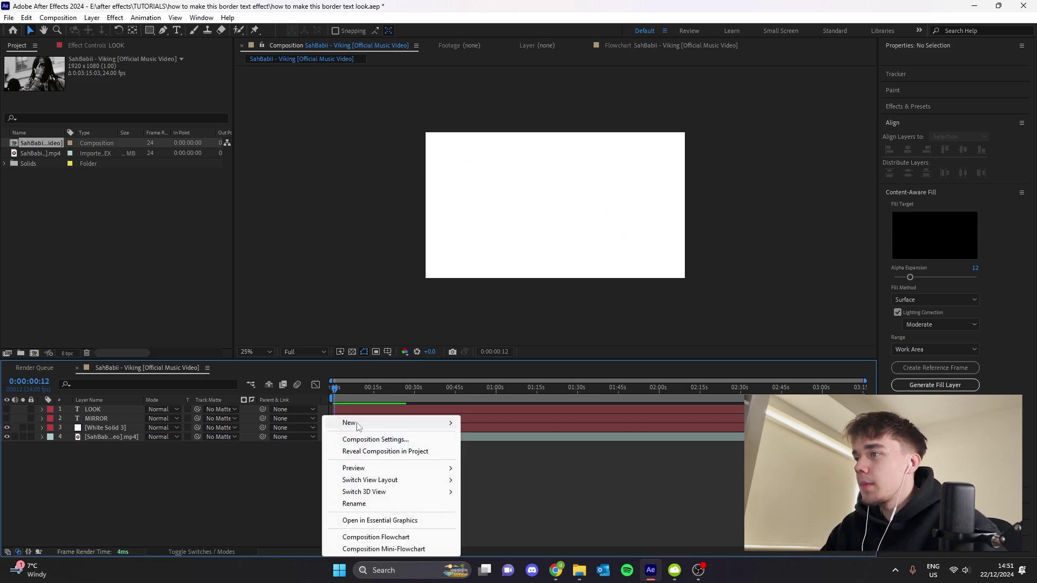
mouse_move(357, 423)
click(504, 511)
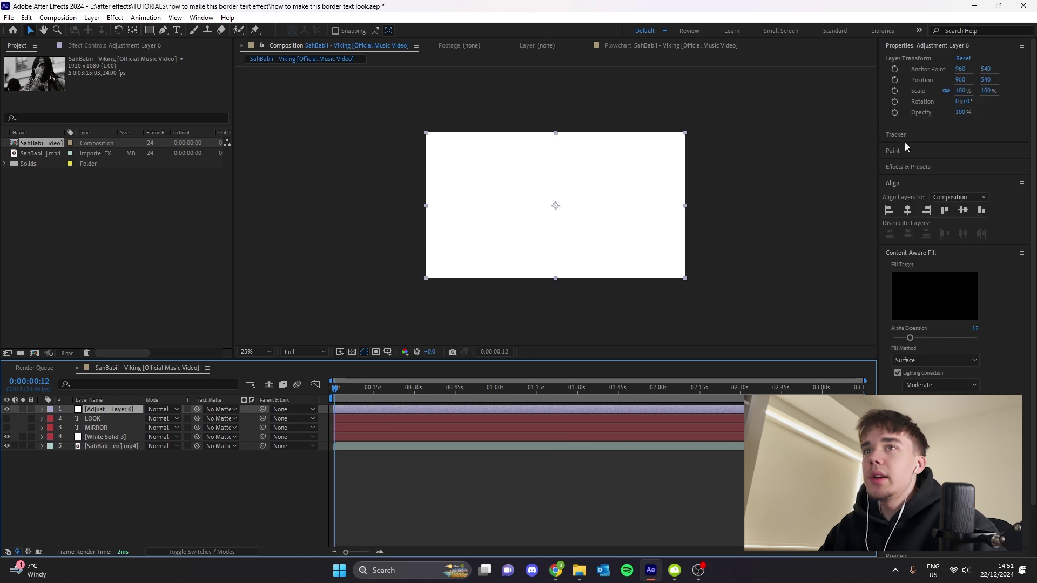
Apply the S_Vignette effect to the adjustment layer and move the layer below the two text layers
click(925, 168)
text(vign)
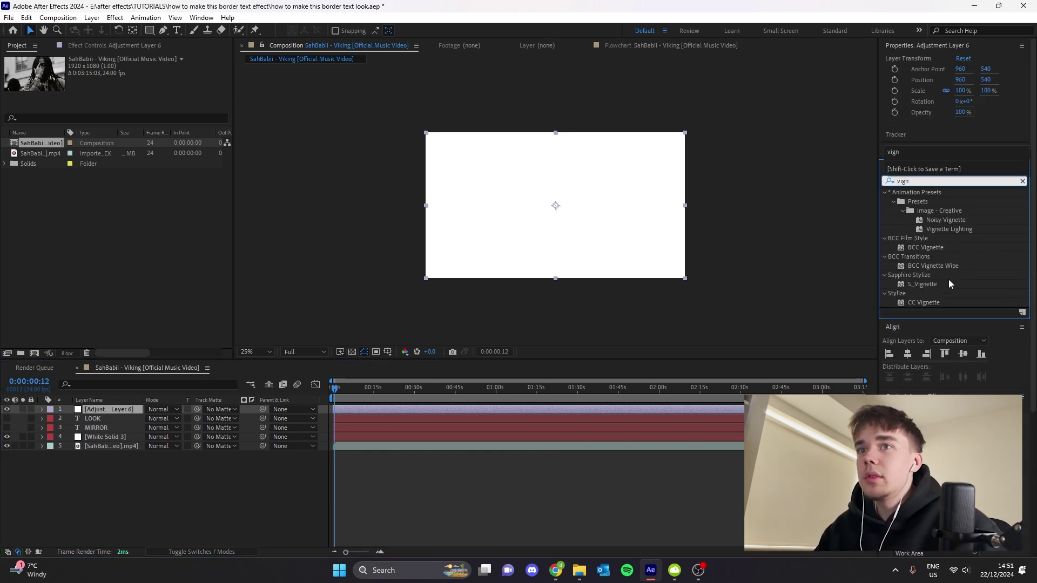
drag(949, 281, 357, 414)
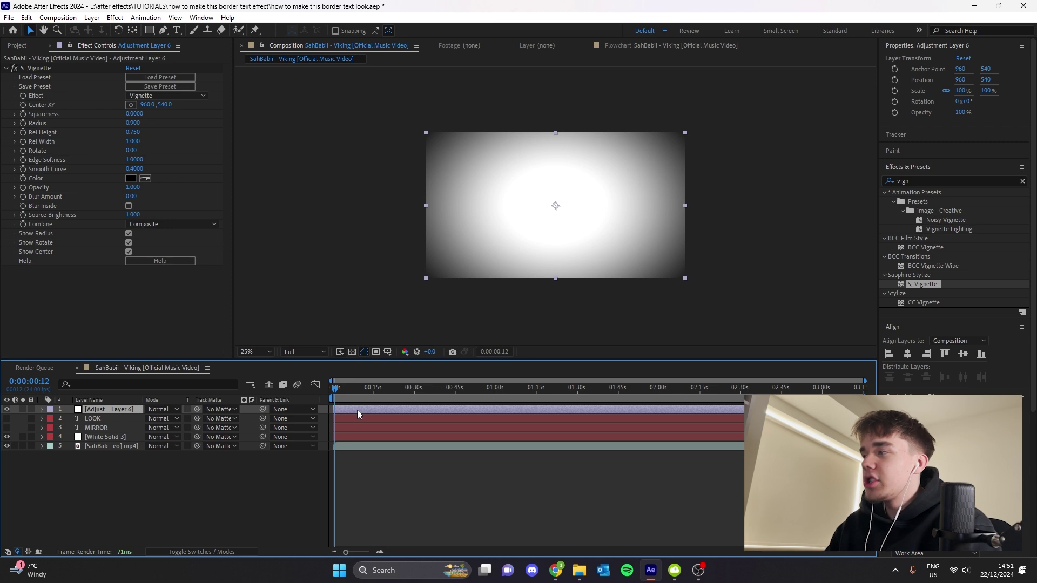
key(ctrl+bracketleft)
key(ctrl+bracketleft)
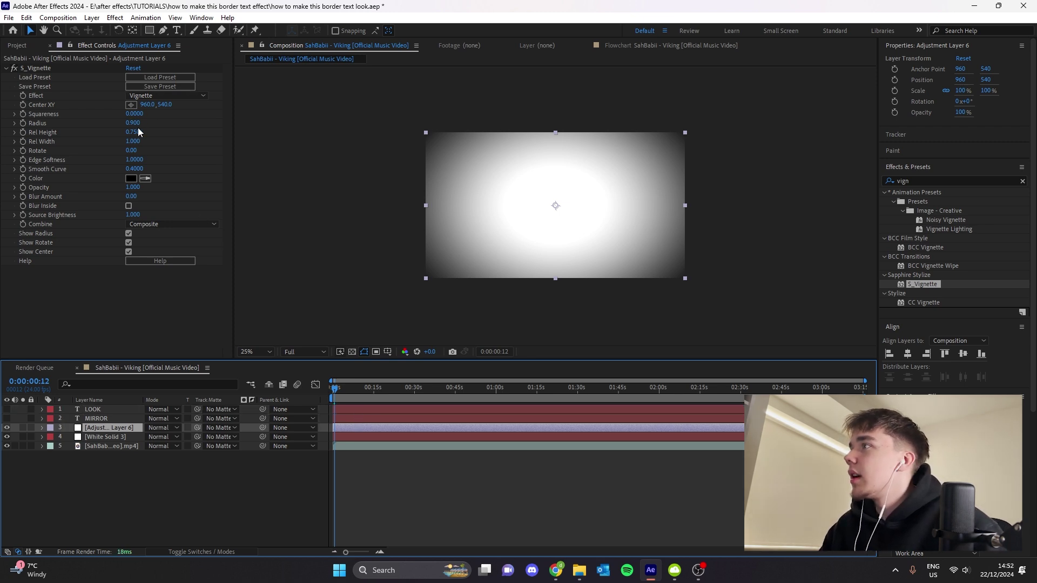
Reshape the vignette to a radius of 0.838, relative height of 0.837 and relative width of 1.144
drag(133, 124, 142, 124)
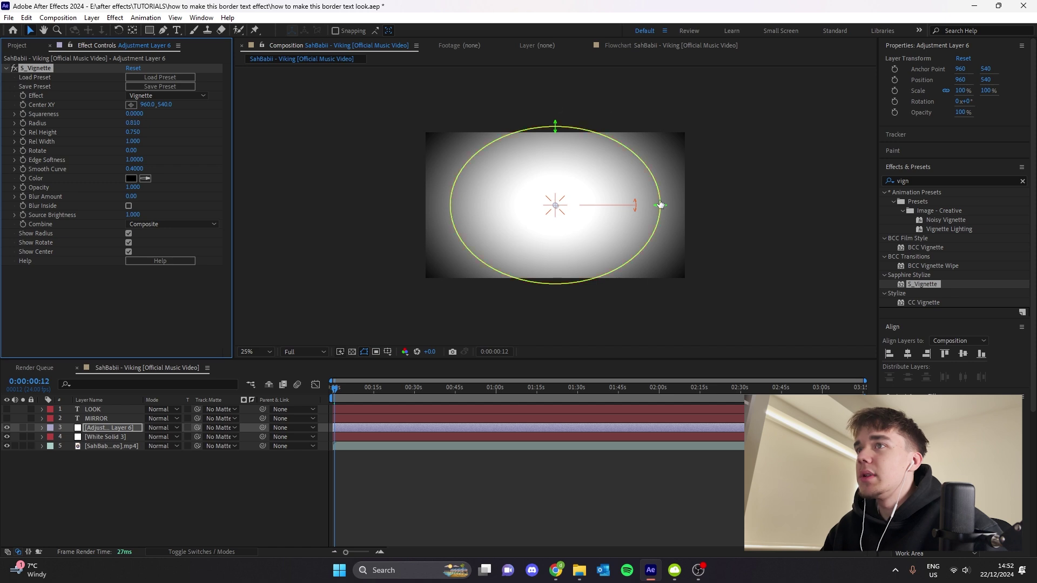
drag(660, 208, 677, 205)
drag(555, 124, 555, 117)
drag(660, 168, 680, 204)
click(573, 497)
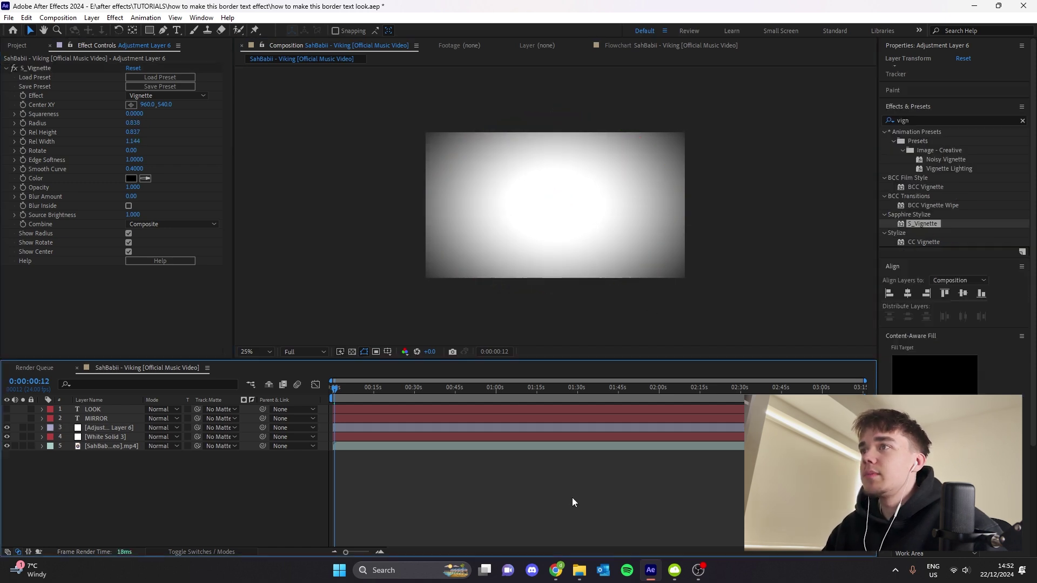
Find the S_Flicker effect and apply it to the adjustment layer
click(918, 121)
text(flicker)
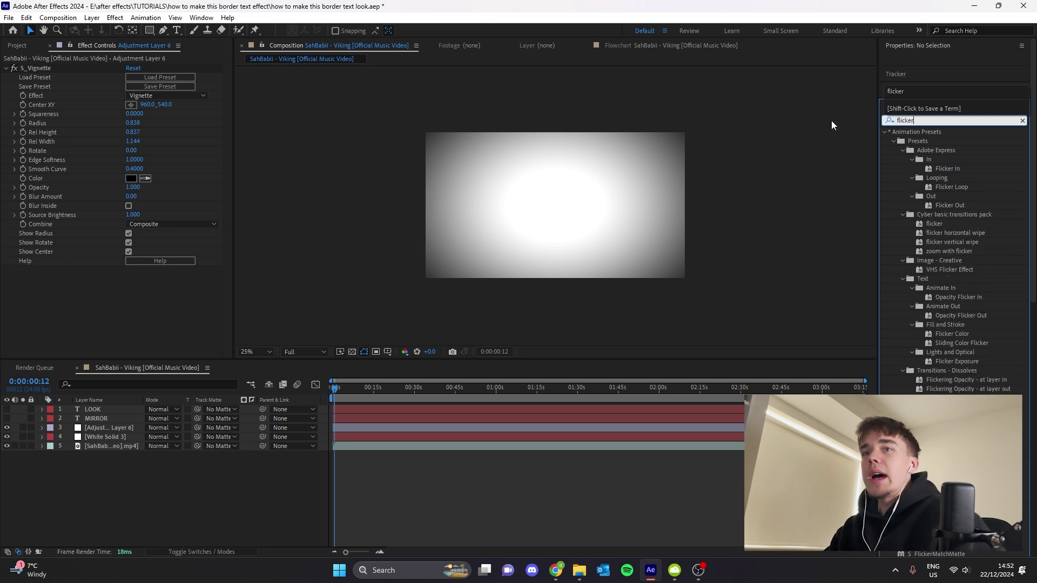
scroll(953, 216, down, 4)
drag(1025, 423, 395, 428)
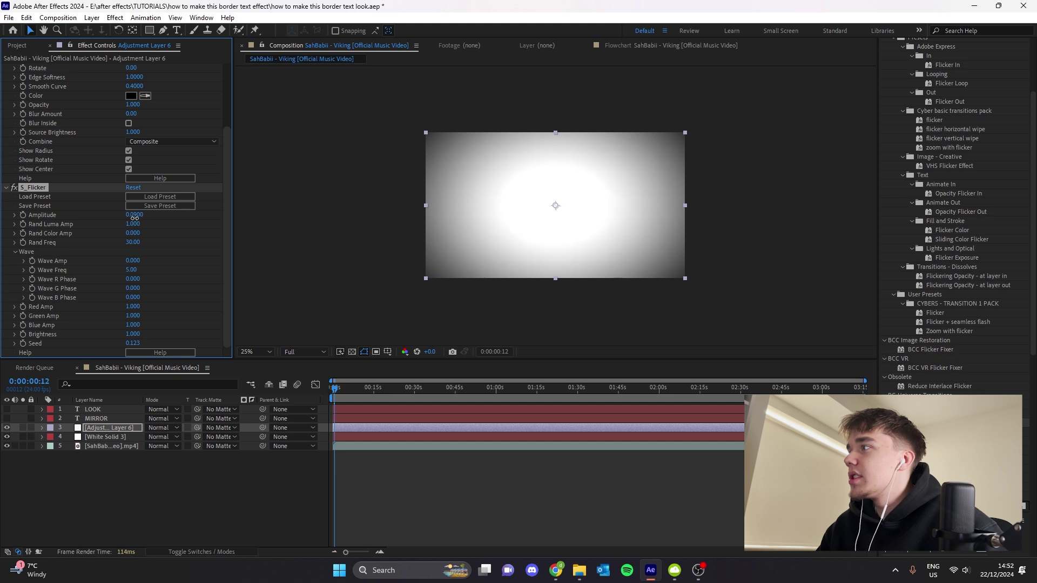
Set the flicker's amplitude to 0.08 and its random frequency to 3
click(132, 243)
text(10.7)
key(Return)
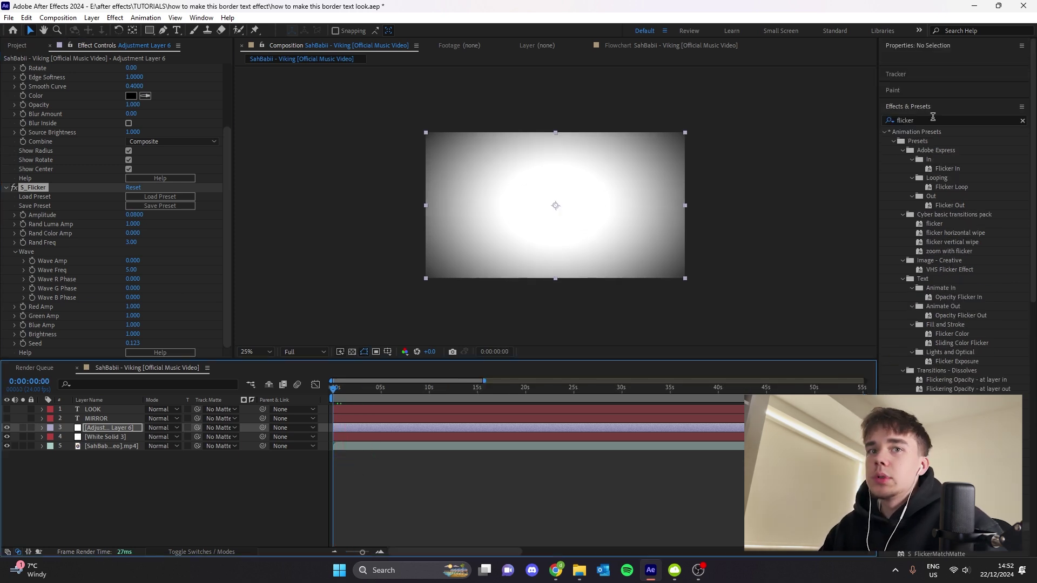
Find the S_Grain effect and apply it to the adjustment layer
click(933, 119)
text(grain)
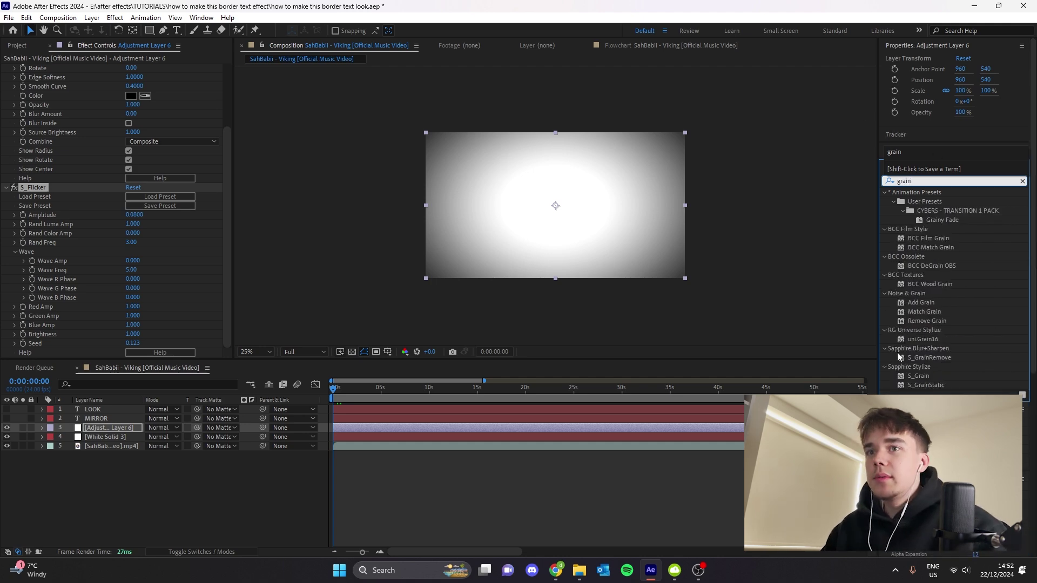
drag(919, 376, 371, 427)
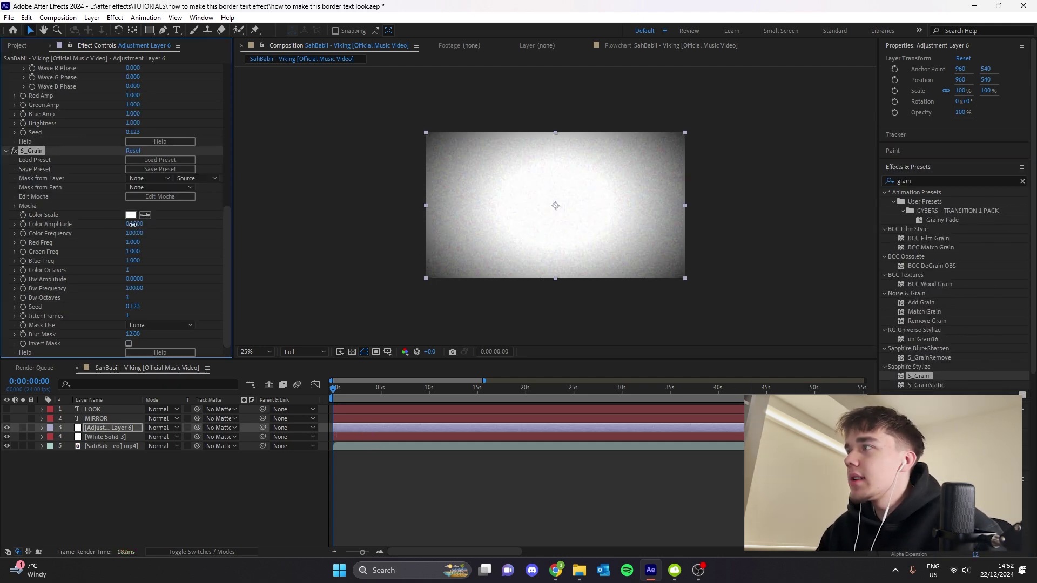
Set the grain's color frequency to 1045 and its color amplitude to 0.28, checking the result at 100 % magnification
drag(142, 225, 201, 229)
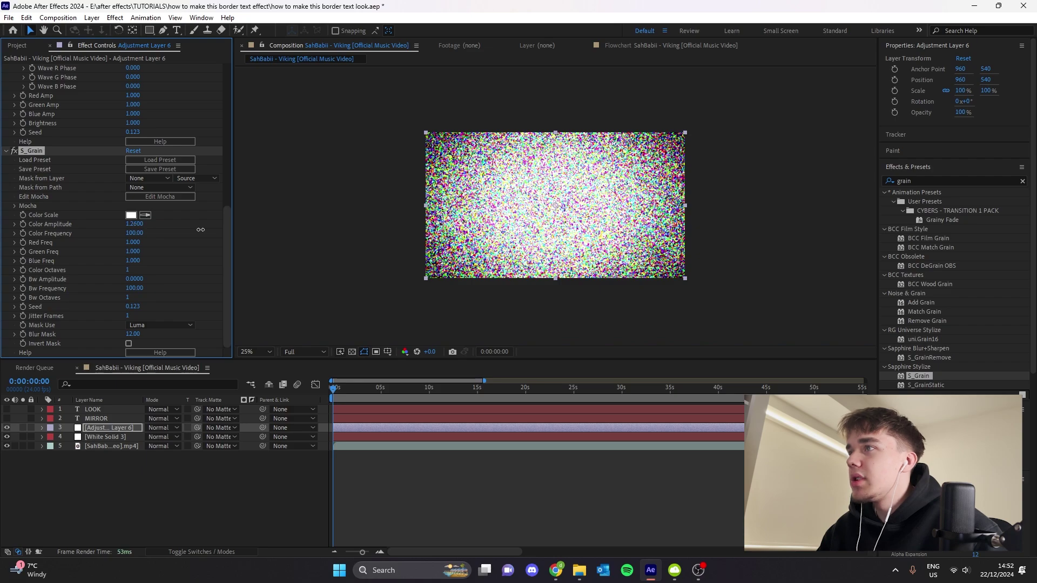
key(period)
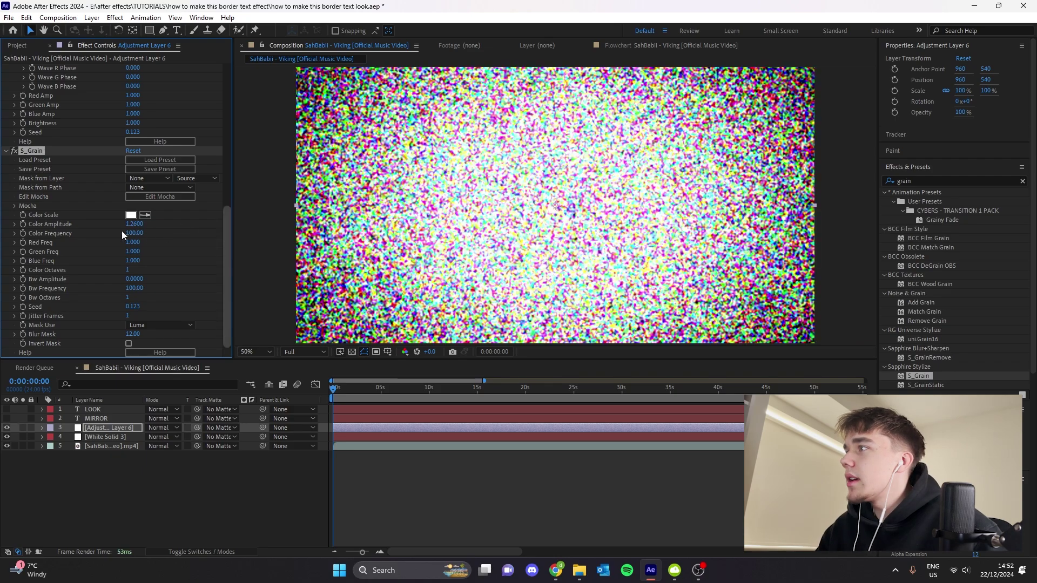
drag(139, 233, 280, 236)
drag(136, 224, 75, 233)
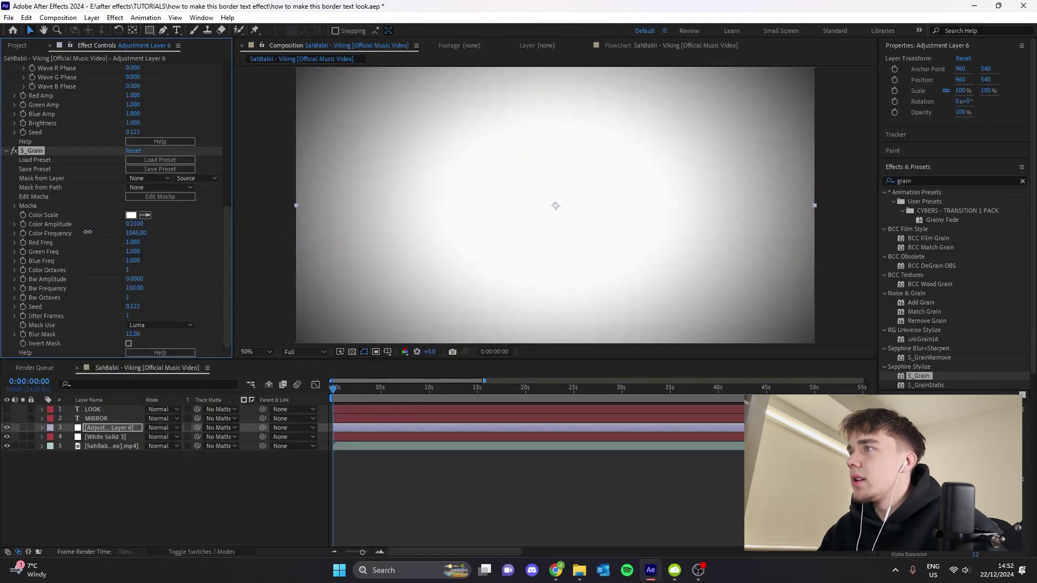
key(slash)
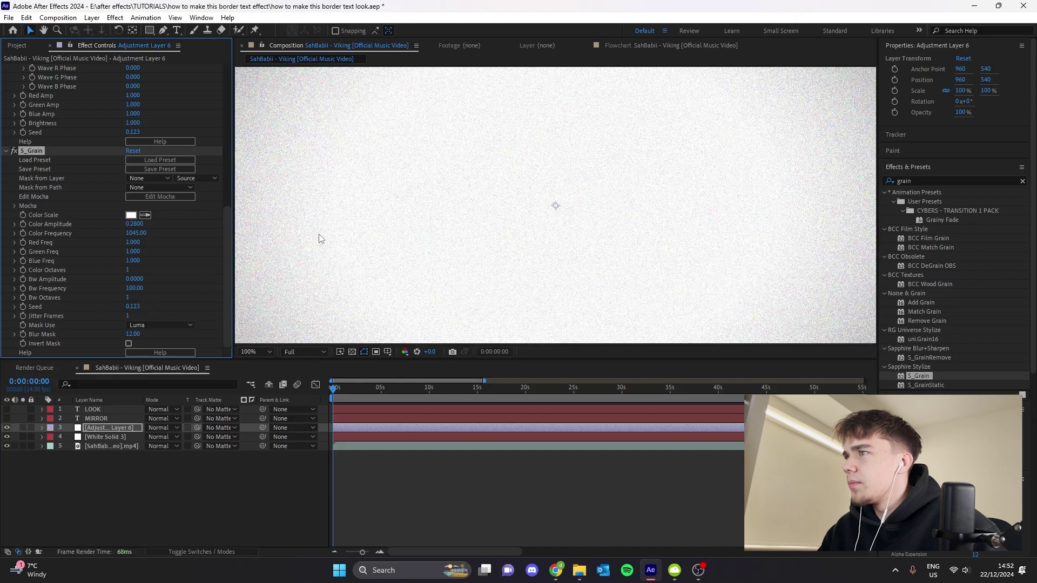
Examine the grain at 100 % magnification over the darkened vignette edge of the frame
key(h)
drag(283, 216, 532, 220)
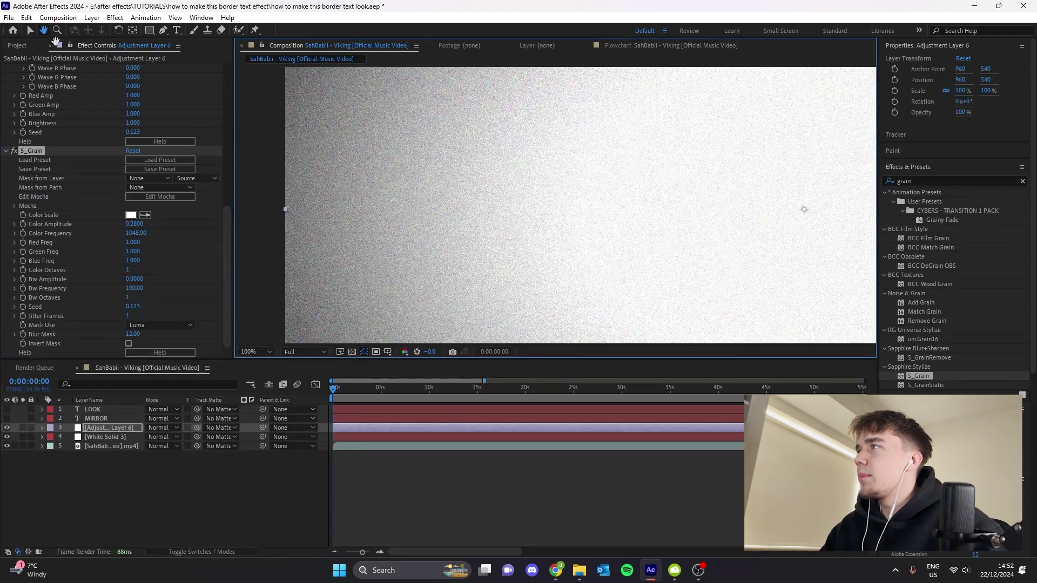
key(v)
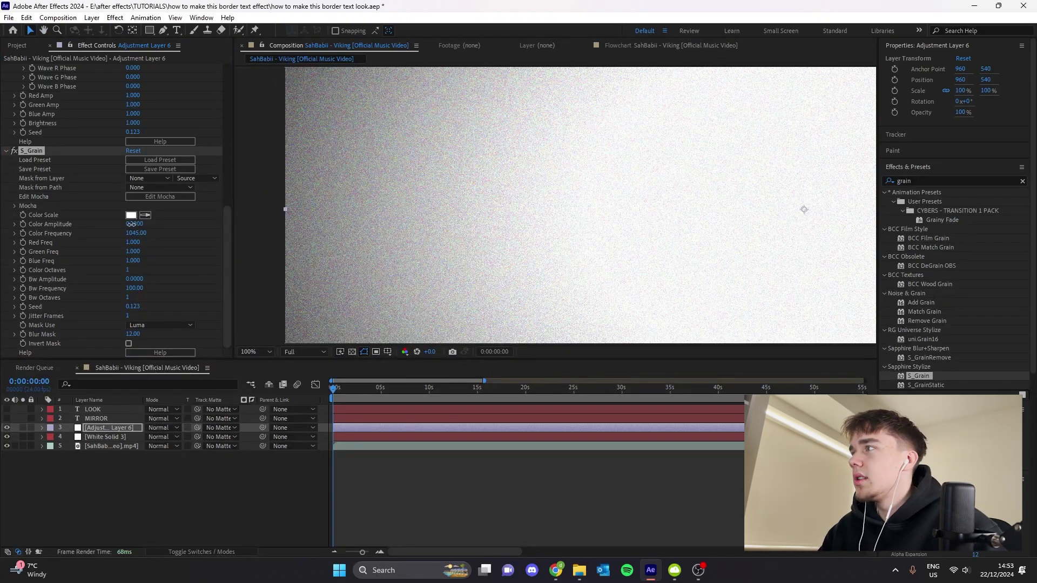
drag(131, 224, 128, 226)
key(h)
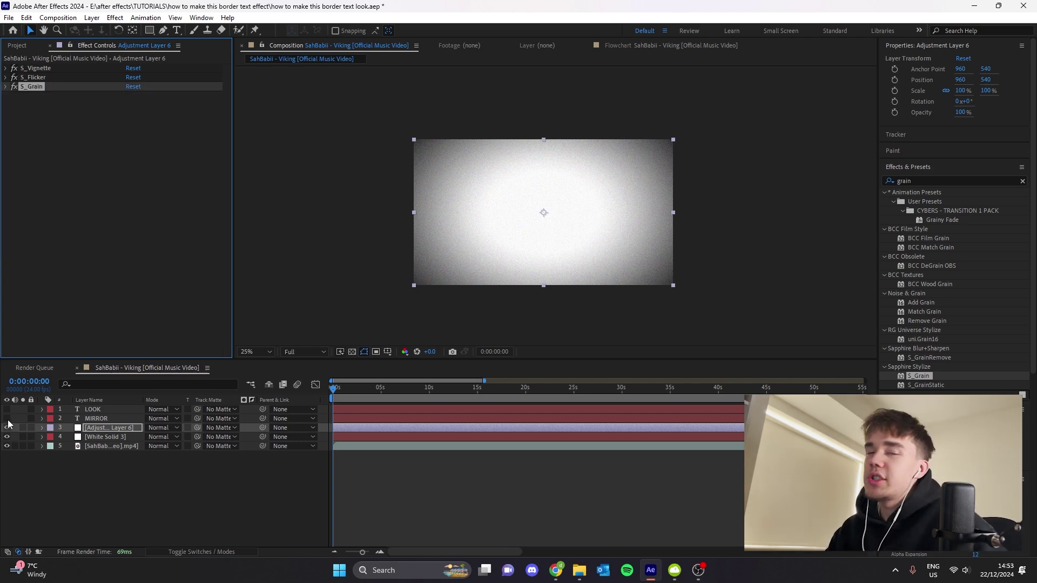
Show the MIRROR and LOOK text layers and move the music video layer to the top of the layer stack
drag(7, 419, 6, 409)
click(358, 448)
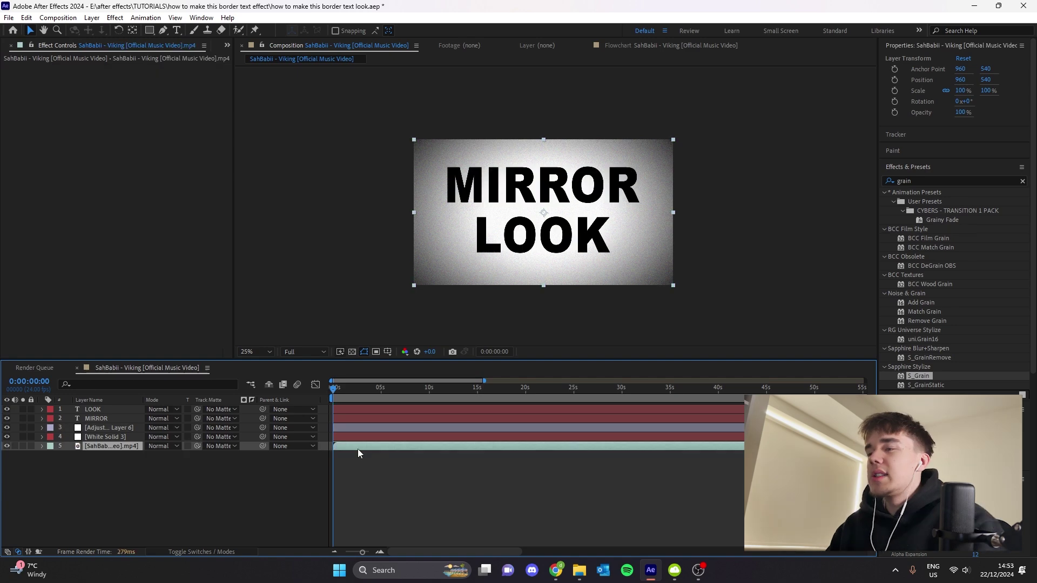
key(ctrl+])
key(ctrl+])
key(ctrl+])
key(ctrl+])
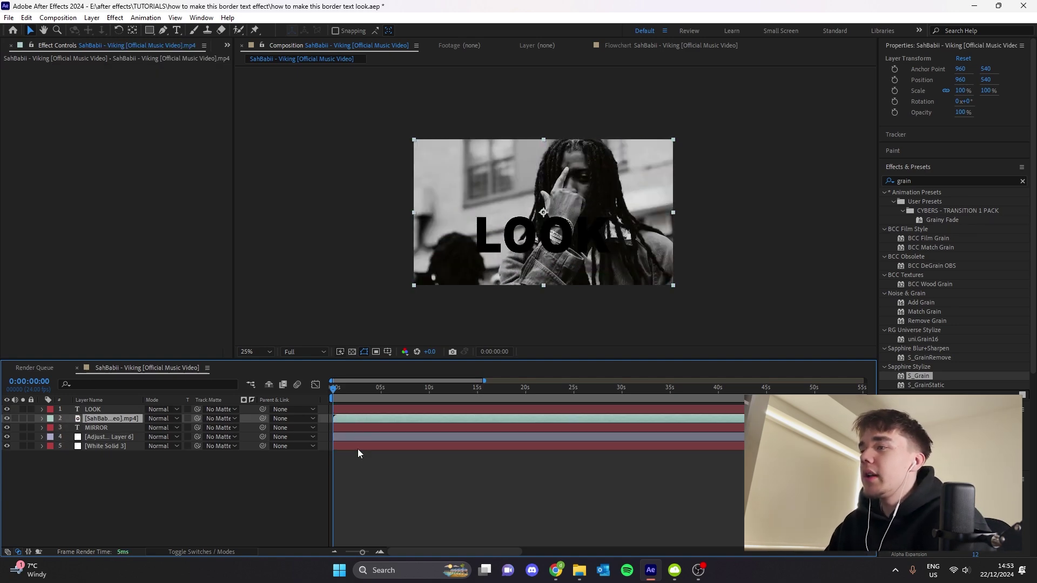
Split the music video layer at 0:00:03:21 and delete the part before the cut
key(space)
click(371, 406)
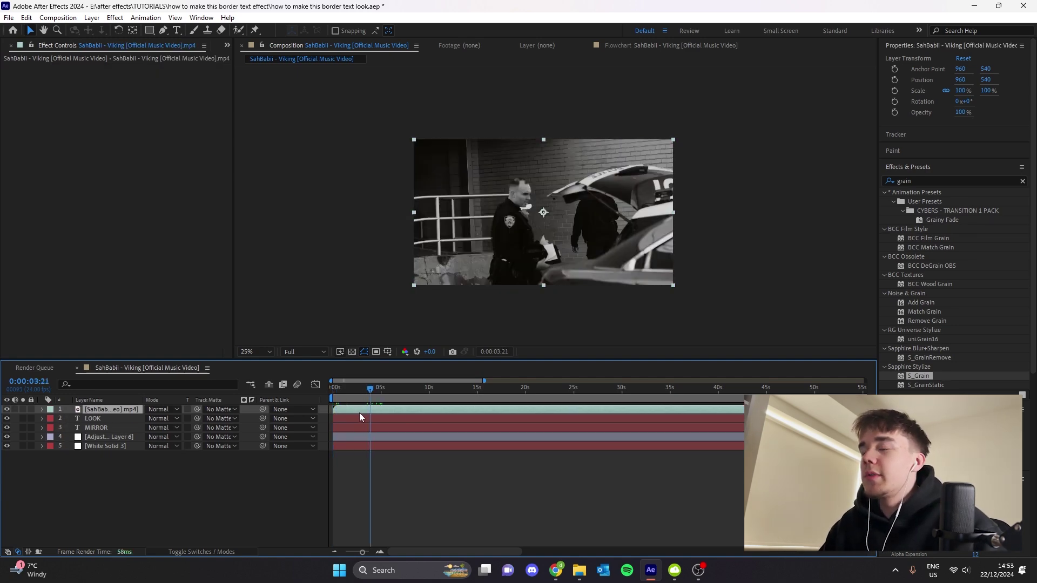
key(ctrl+shift+d)
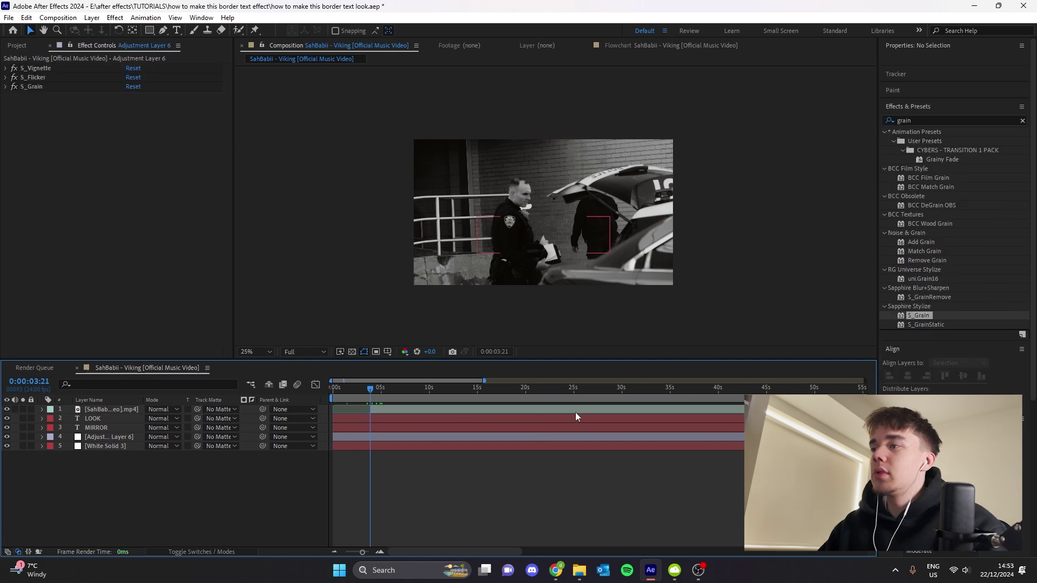
key(Delete)
Move the remaining clip to the start of the timeline, split it at 0:00:05:00 and delete the part after the cut
drag(389, 412, 381, 391)
key(ctrl+shift+d)
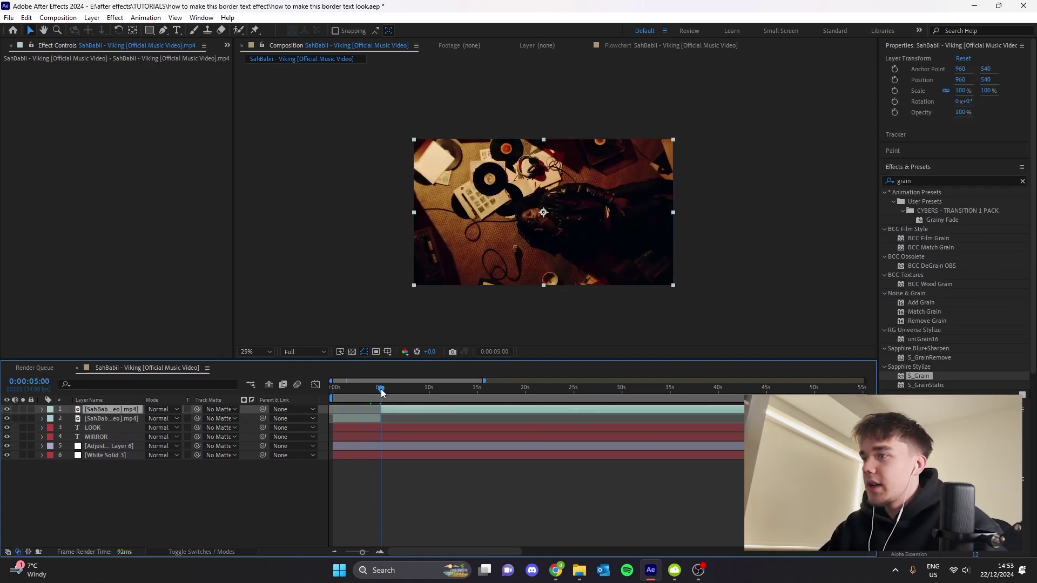
key(Delete)
click(367, 552)
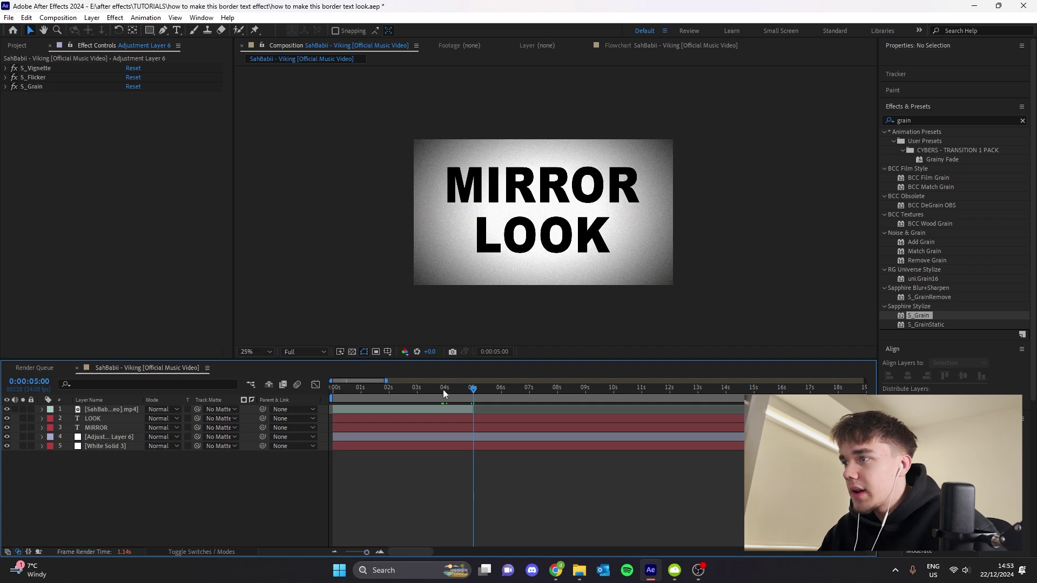
Move the trimmed video clip beneath the LOOK and MIRROR text layers
click(340, 389)
click(362, 410)
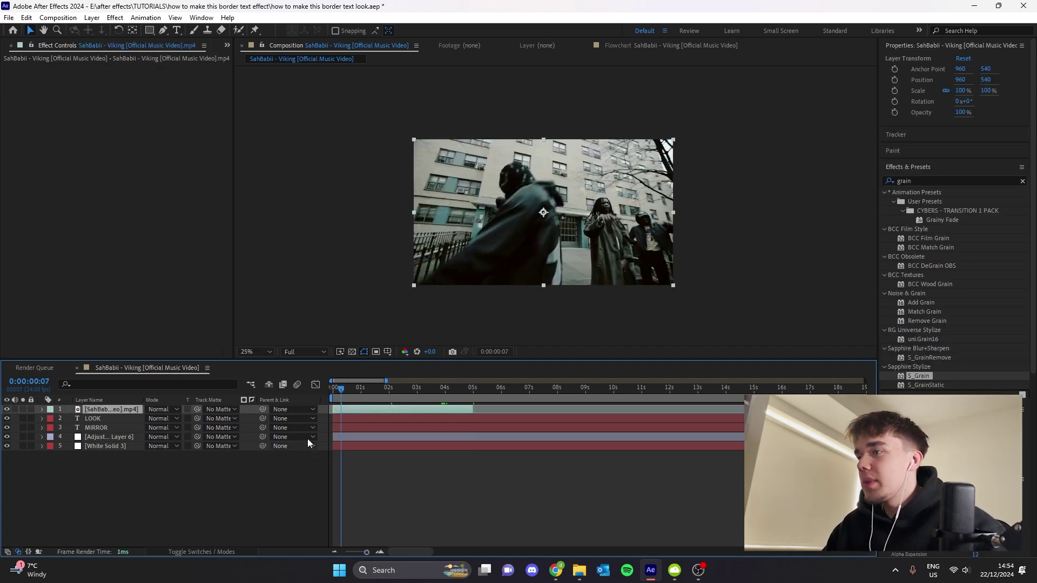
key(ctrl+bracketleft)
key(ctrl+bracketleft)
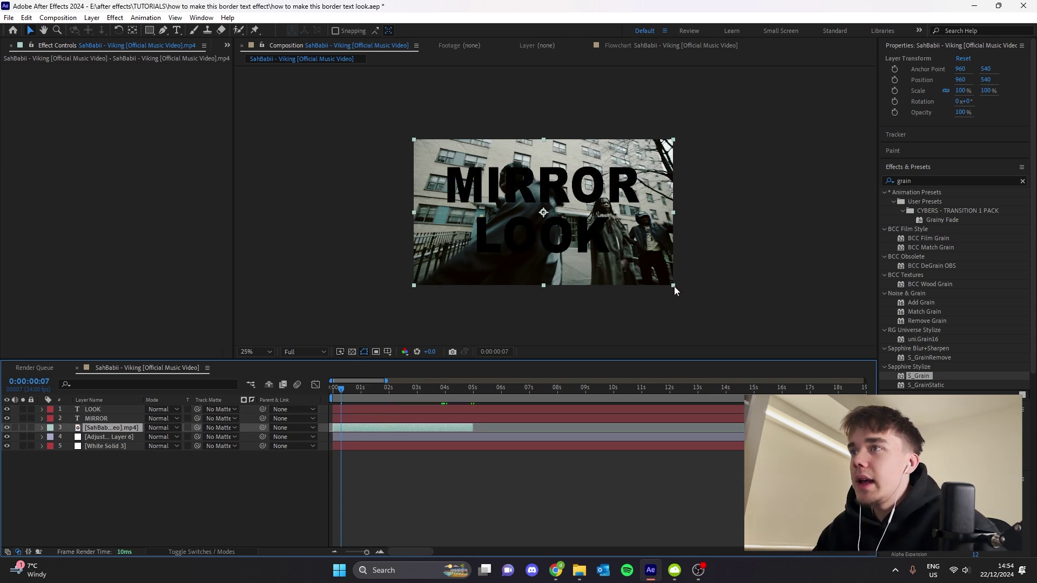
Scale the clip to about 37.5 × 34.1 % and place it behind the first half of MIRROR, at about 550, 344
drag(673, 286, 465, 171)
key(period)
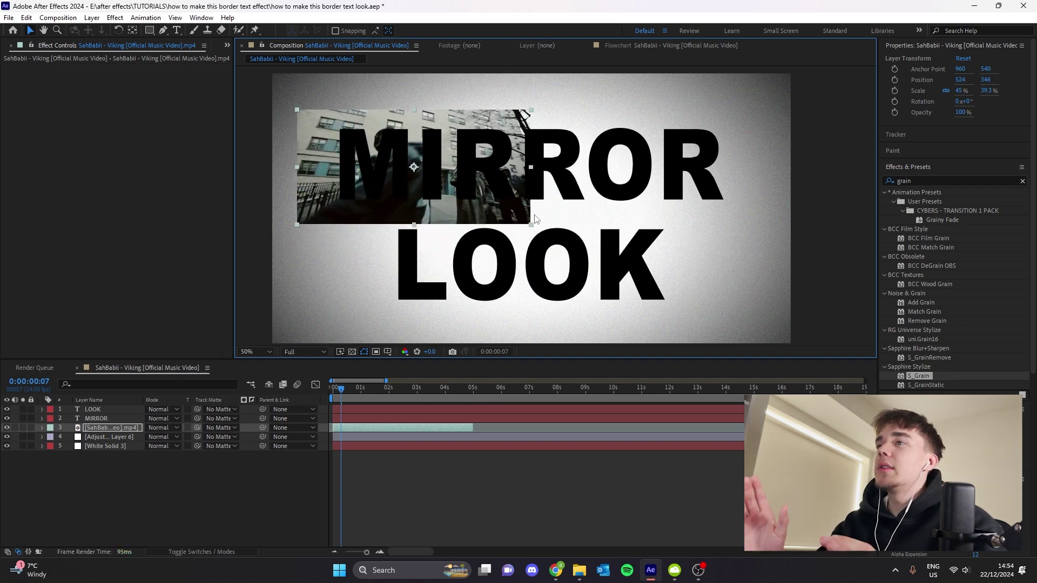
drag(531, 224, 519, 216)
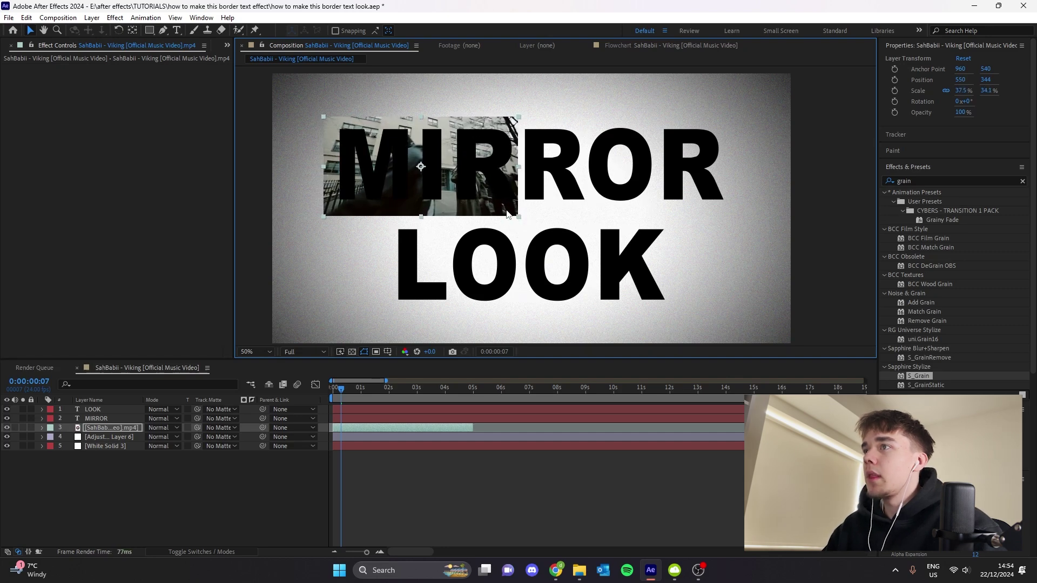
Duplicate the clip, slip it to different footage and fit it behind MIRROR's second half at about 1294, 354, scaled 39.8 × 35.9 %
key(ctrl+d)
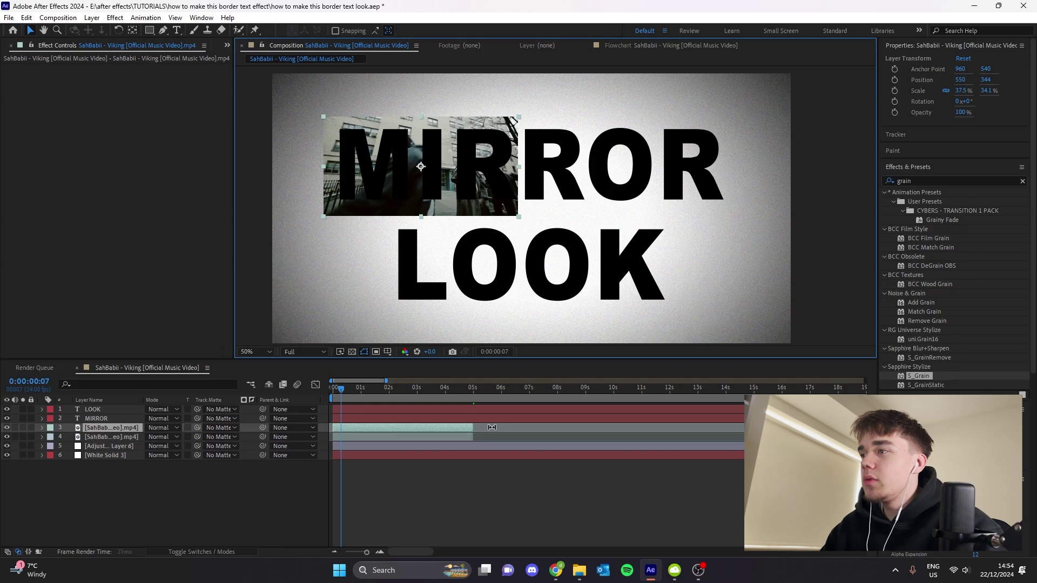
click(405, 431)
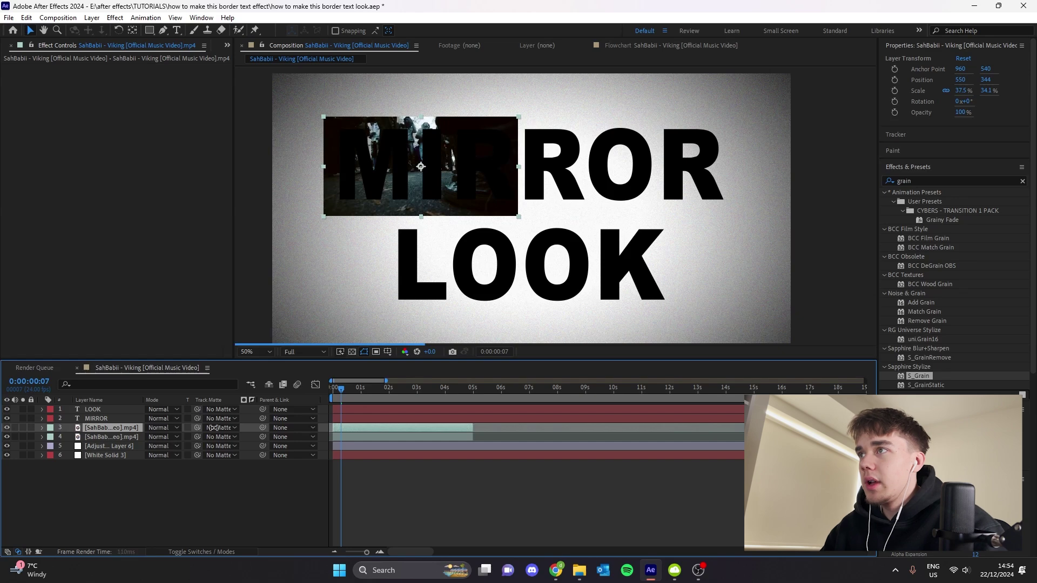
drag(432, 179, 631, 173)
mouse_move(719, 214)
mouse_down()
mouse_move(705, 211)
mouse_move(710, 219)
mouse_up()
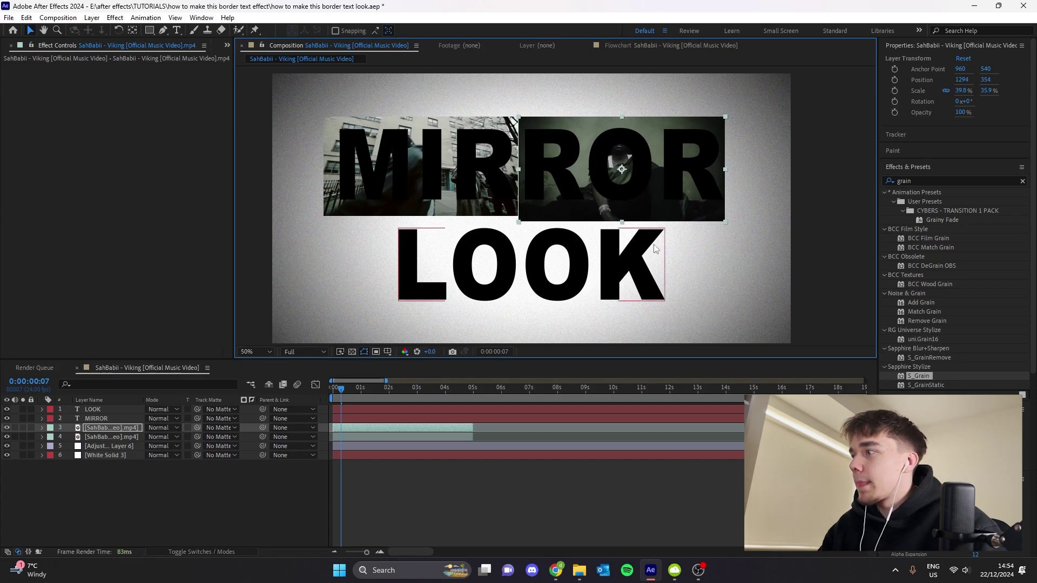
Set the MIRROR text layer's blending mode to Stencil Alpha
click(359, 415)
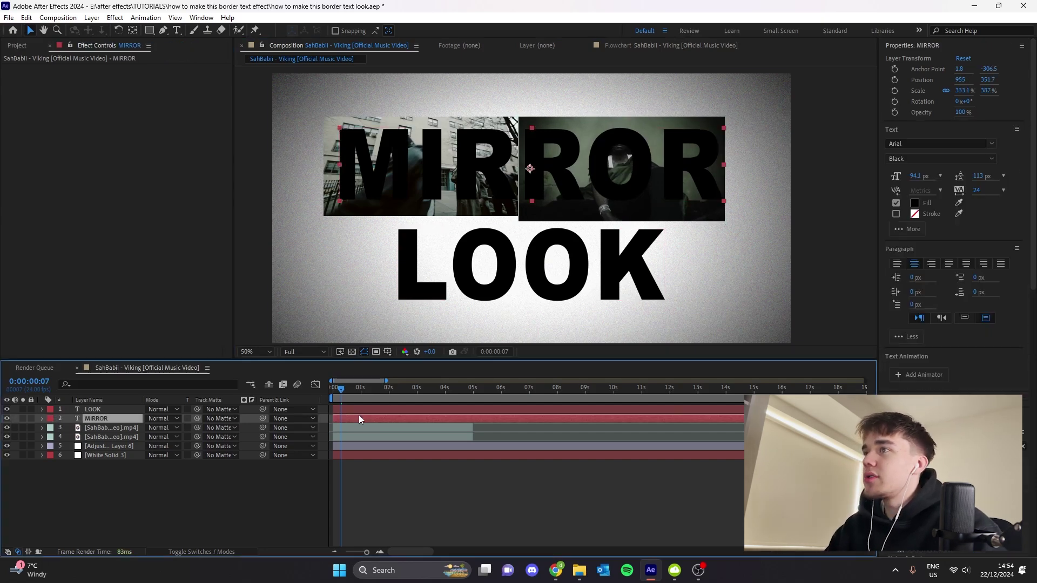
click(159, 421)
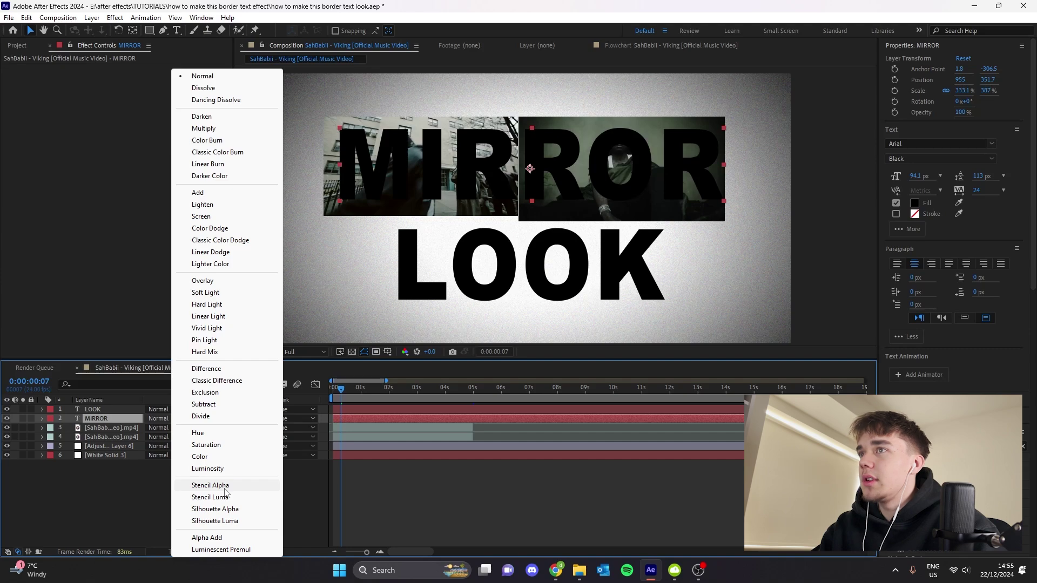
click(225, 487)
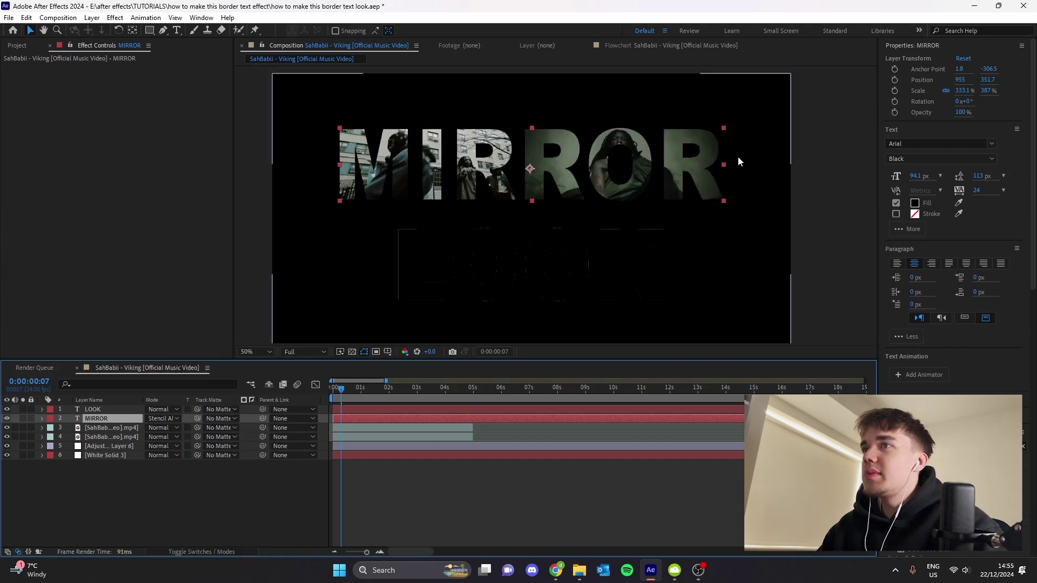
Pre-compose the MIRROR text layer together with its two video clips
shift+click(322, 440)
click(374, 394)
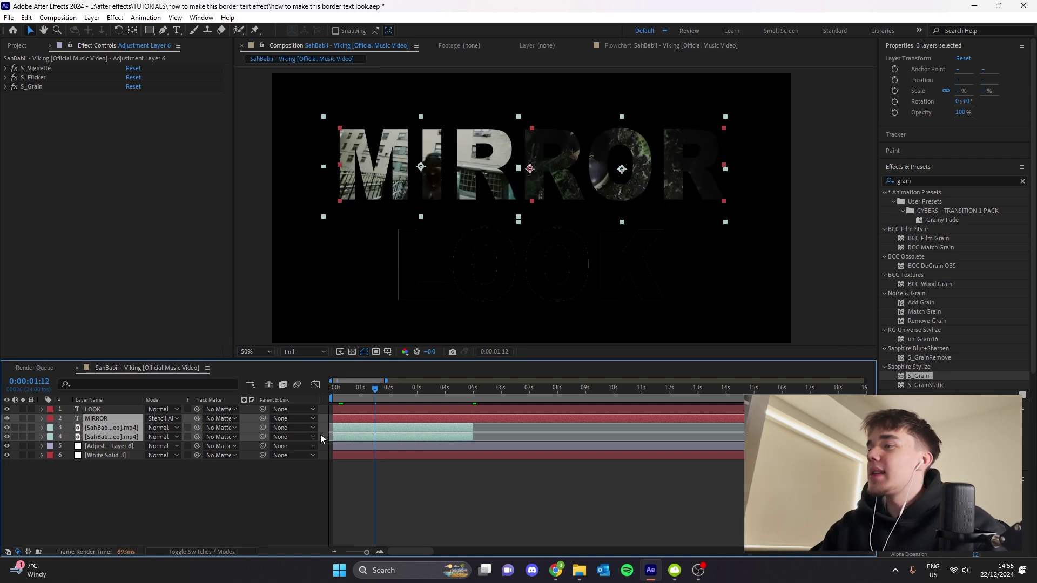
right_click(356, 430)
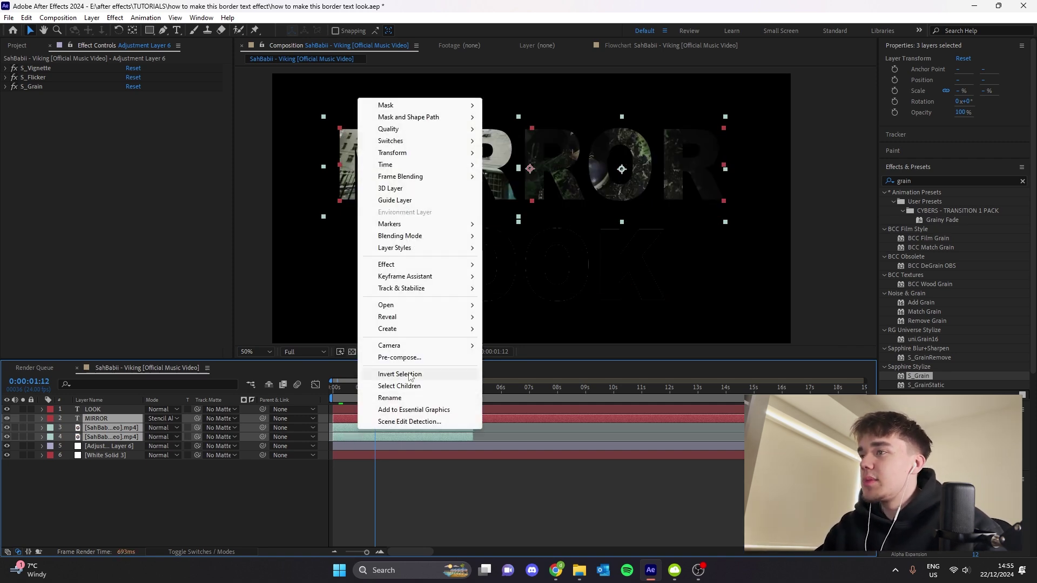
click(417, 357)
click(552, 357)
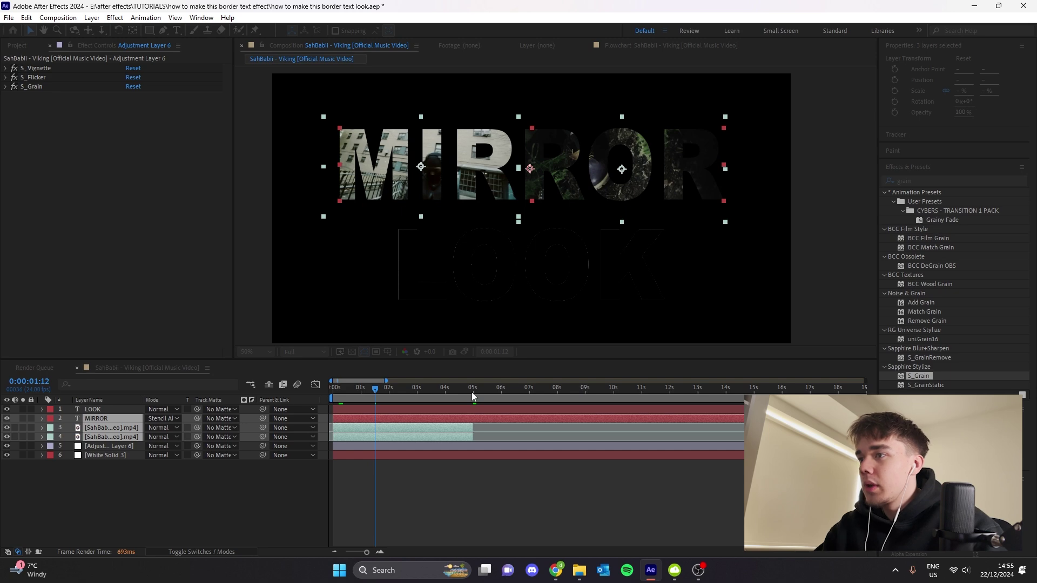
Trim all layers to end at 0:00:04:23, removing everything after that point
key(alt+bracketright)
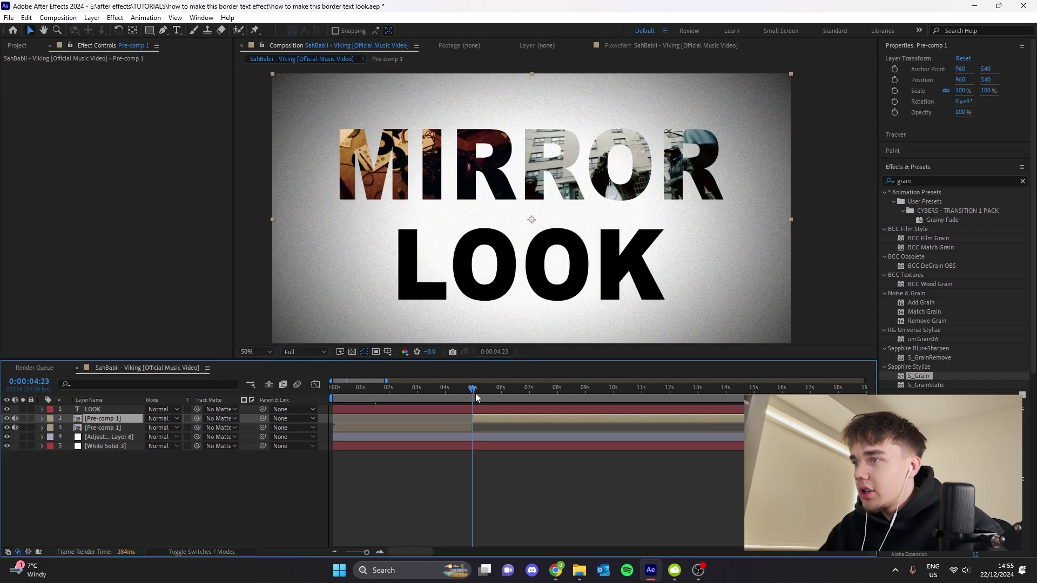
click(340, 454)
key(ctrl+a)
key(alt+bracketright)
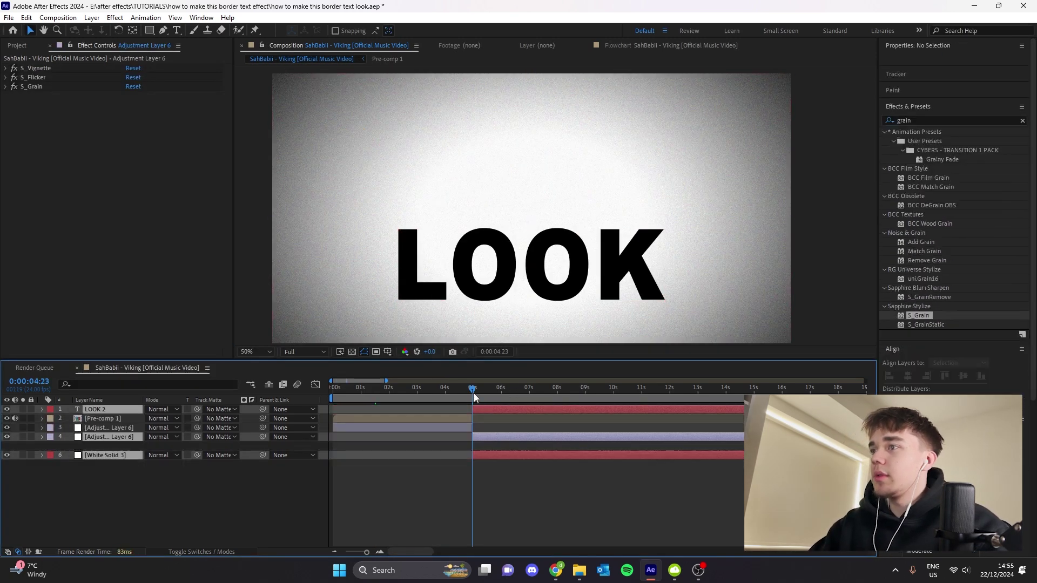
drag(474, 394, 416, 392)
click(409, 393)
Add the source music video to the composition again and trim it to the same end as the other layers
click(401, 232)
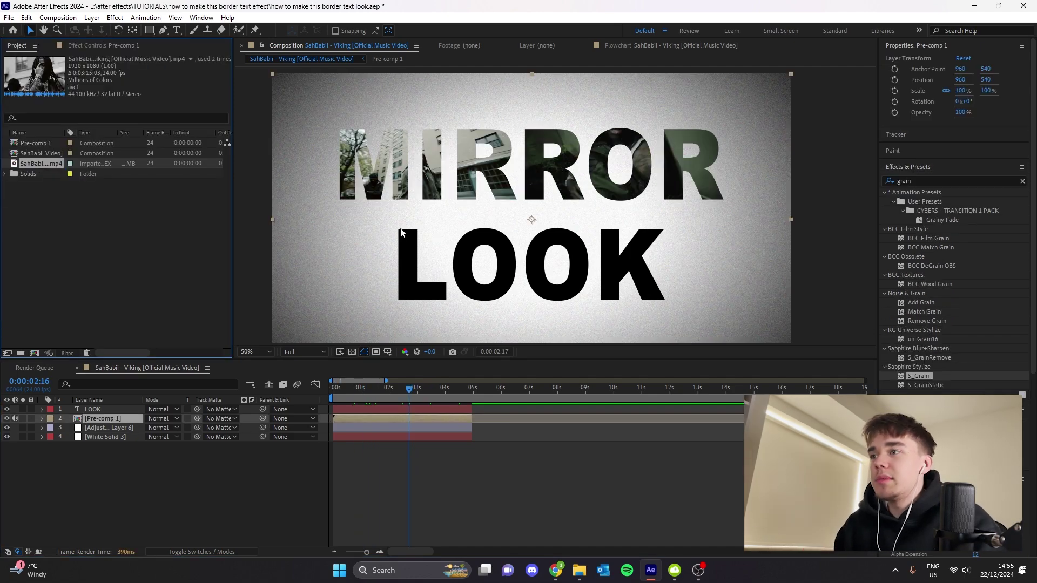
click(346, 461)
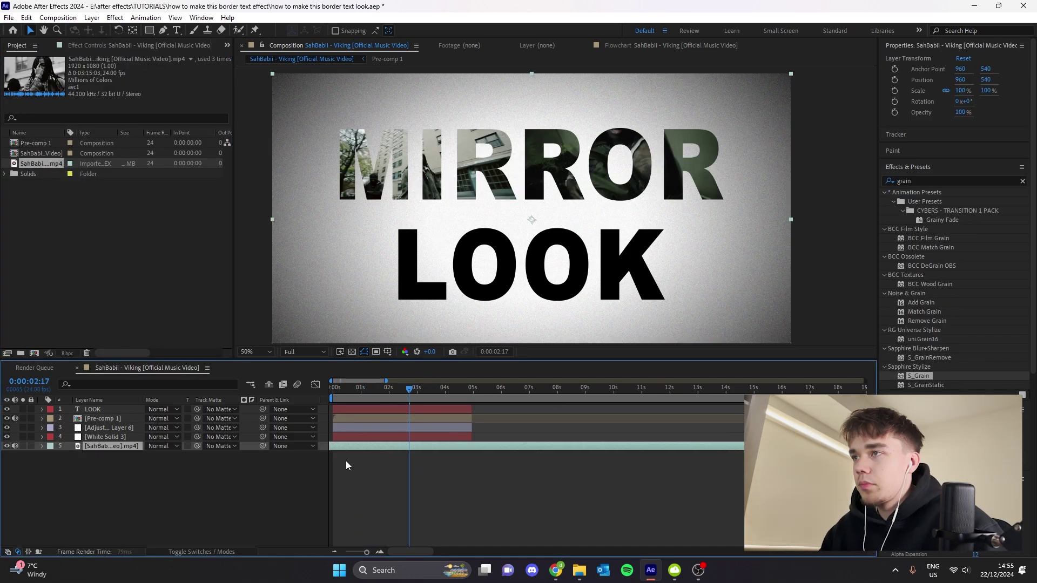
key(ctrl+v)
click(334, 393)
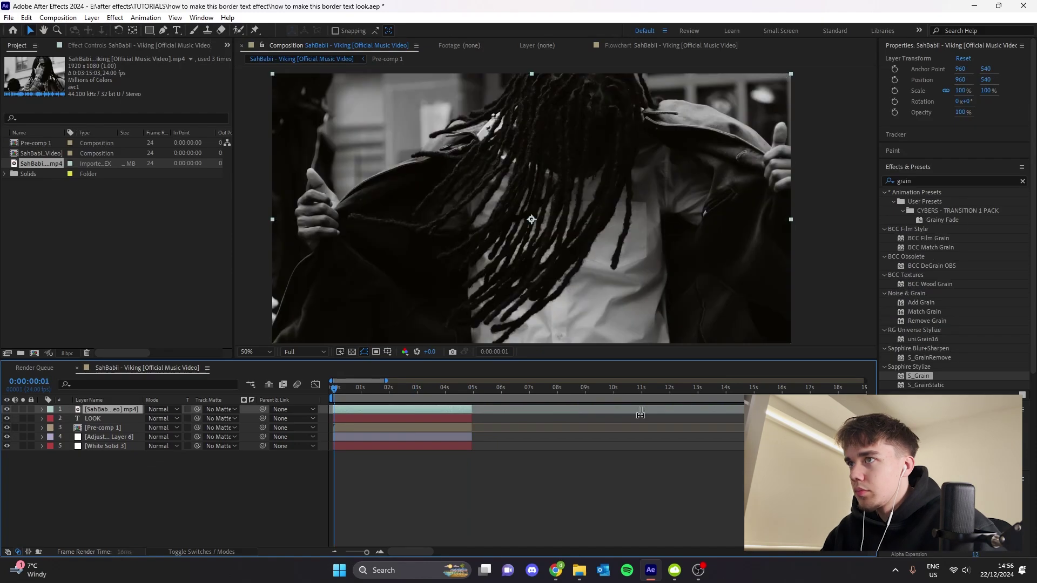
drag(641, 411, 641, 423)
Fit two copies of the clip with different footage behind the halves of LOOK, the second at about 1189, 710, scaled 27.3 × 27.8 %
scroll(562, 227, down, 2)
drag(674, 284, 577, 230)
drag(531, 219, 593, 266)
key(ctrl+d)
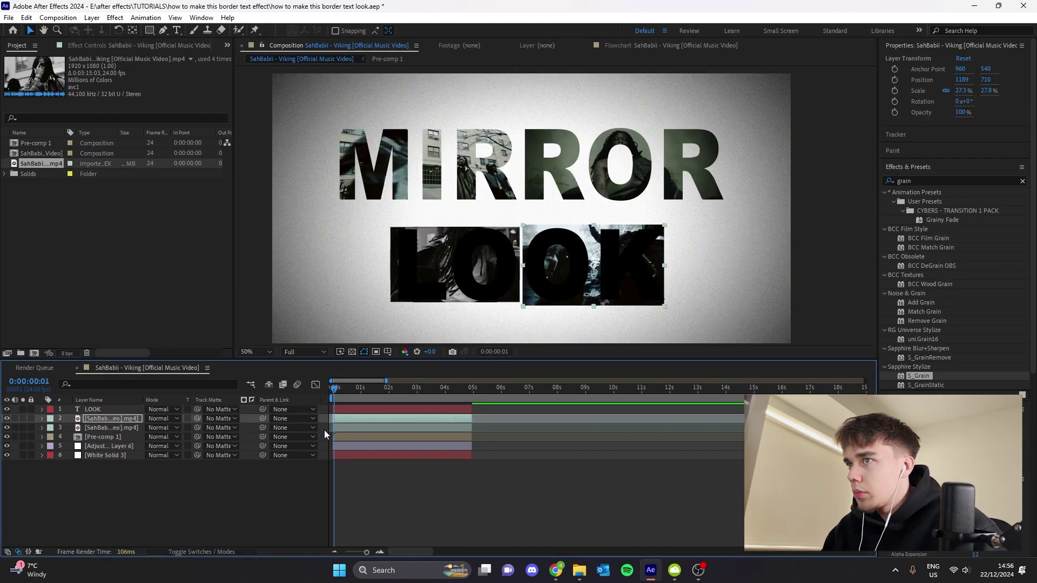
Stencil the two clips with the LOOK text layer and pre-compose all three layers
shift+click(325, 406)
key(ctrl+shift+c)
key(Return)
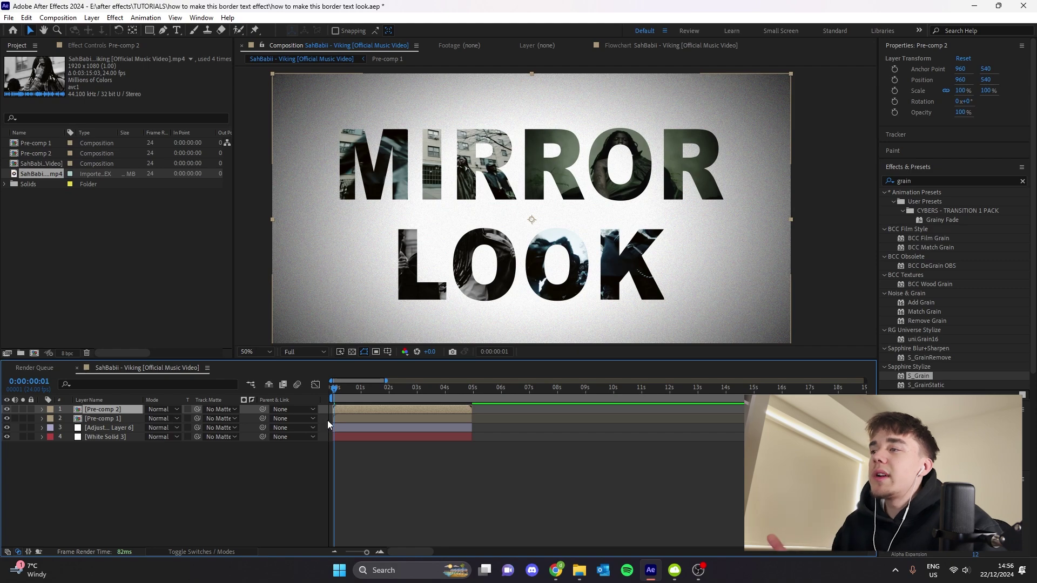
Pre-compose the MIRROR and LOOK pre-comps together into a single layer
drag(327, 420, 381, 407)
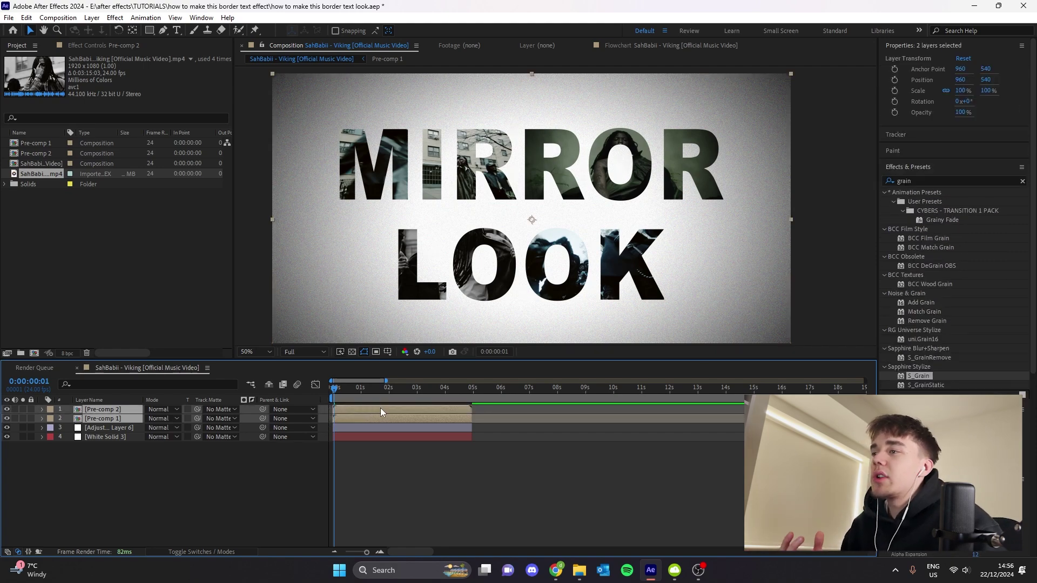
right_click(380, 408)
click(427, 336)
click(564, 356)
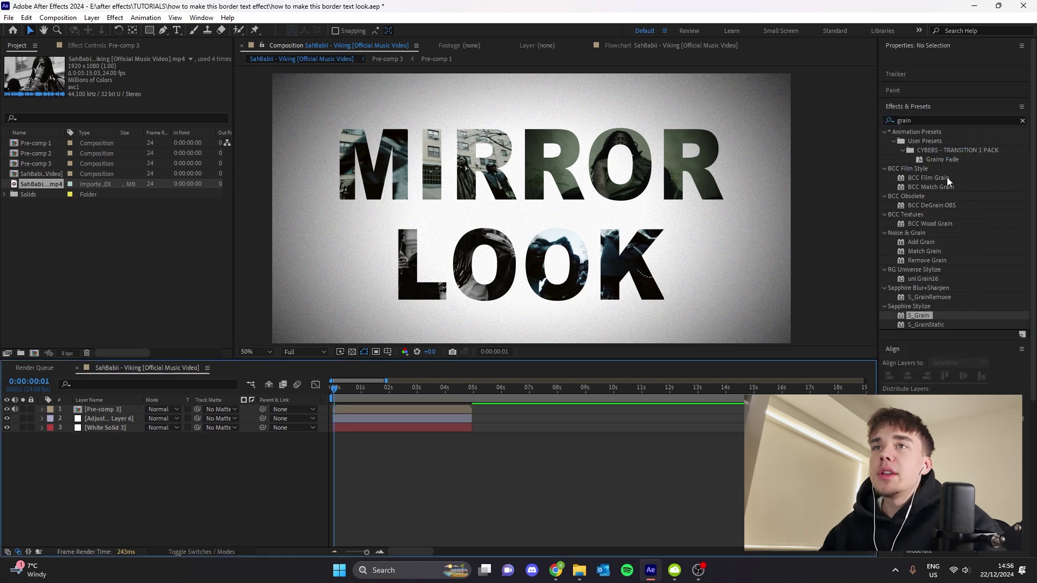
Find the Drop Shadow effect and apply it to the combined text pre-comp
click(923, 121)
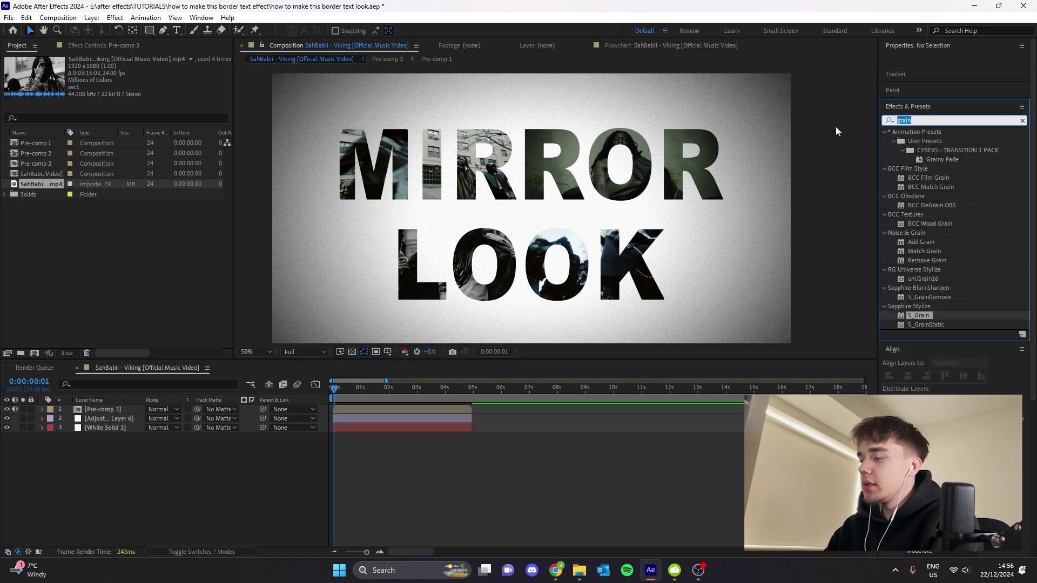
text(dt)
key(BackSpace)
text(rop)
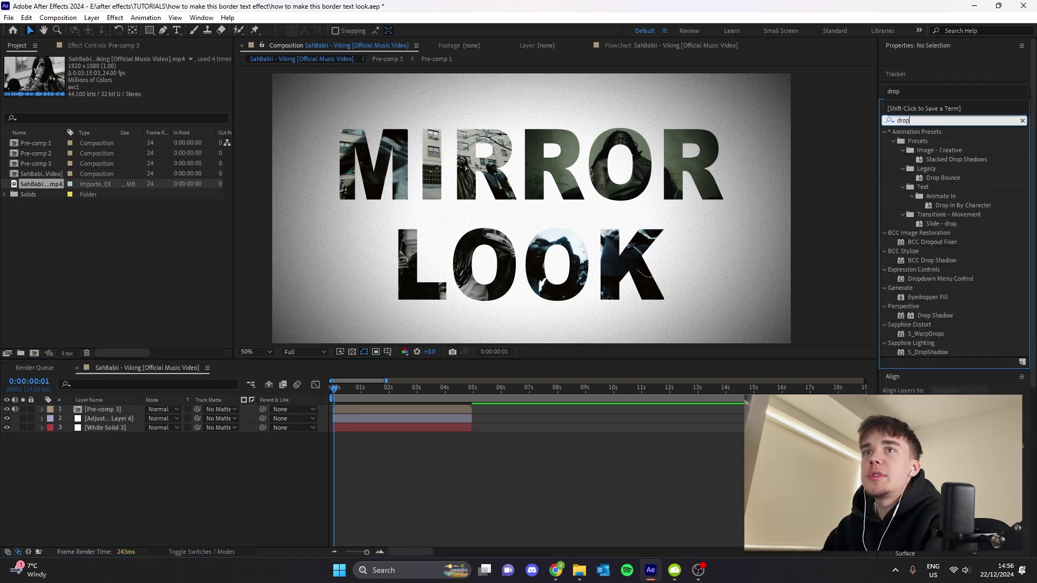
drag(935, 316, 422, 411)
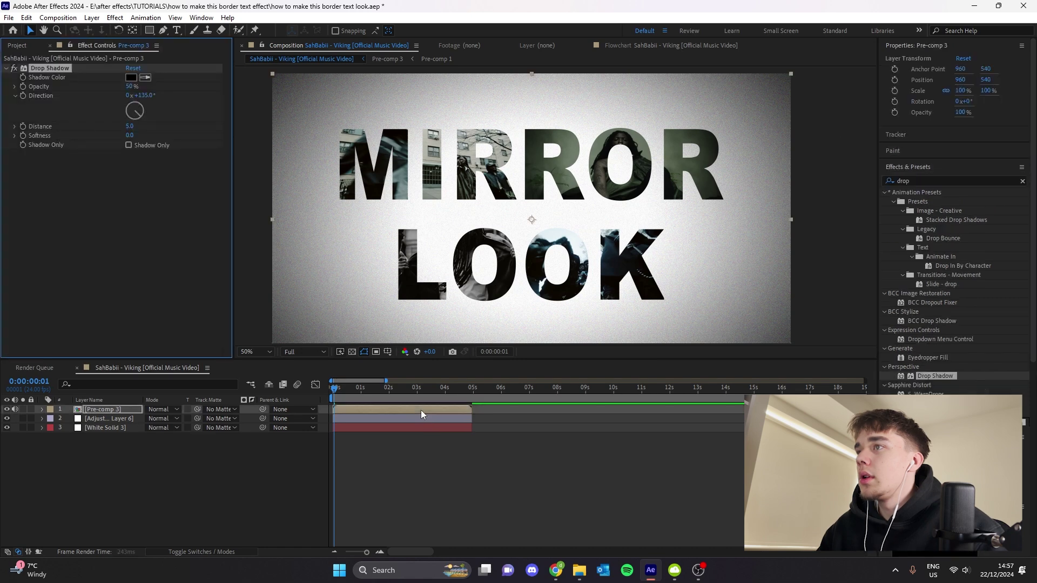
Set the text's drop shadow to 80% opacity, 141° direction, 31 distance and 30 softness
mouse_move(144, 98)
mouse_down()
mouse_move(130, 118)
mouse_move(128, 91)
mouse_up()
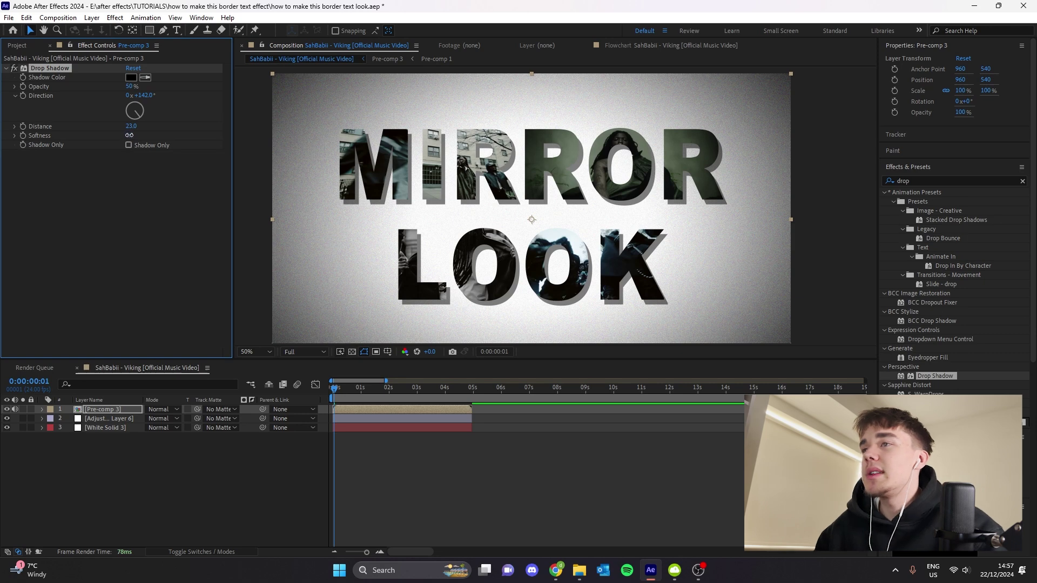
drag(130, 135, 181, 94)
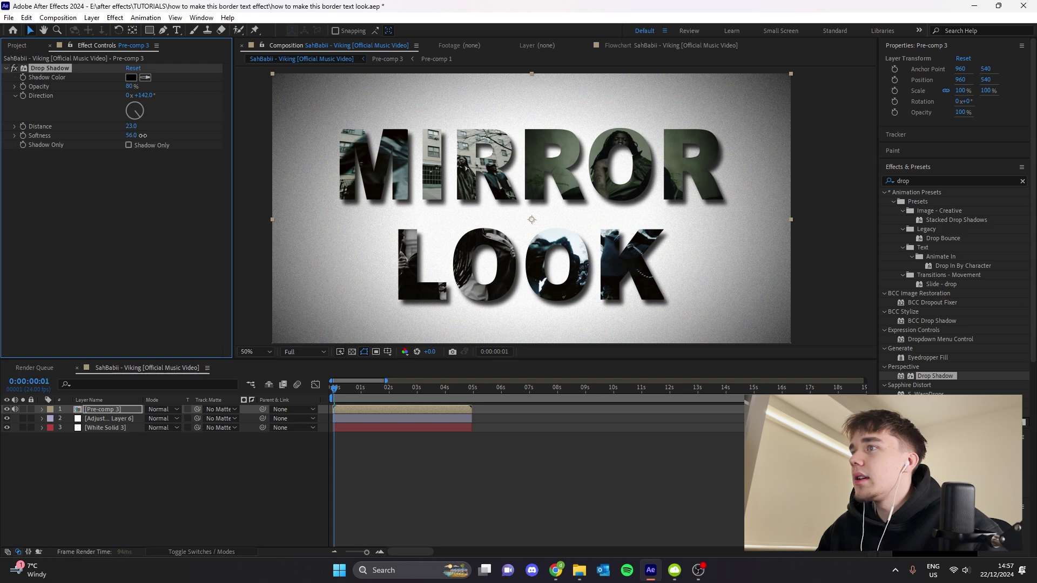
drag(143, 136, 126, 136)
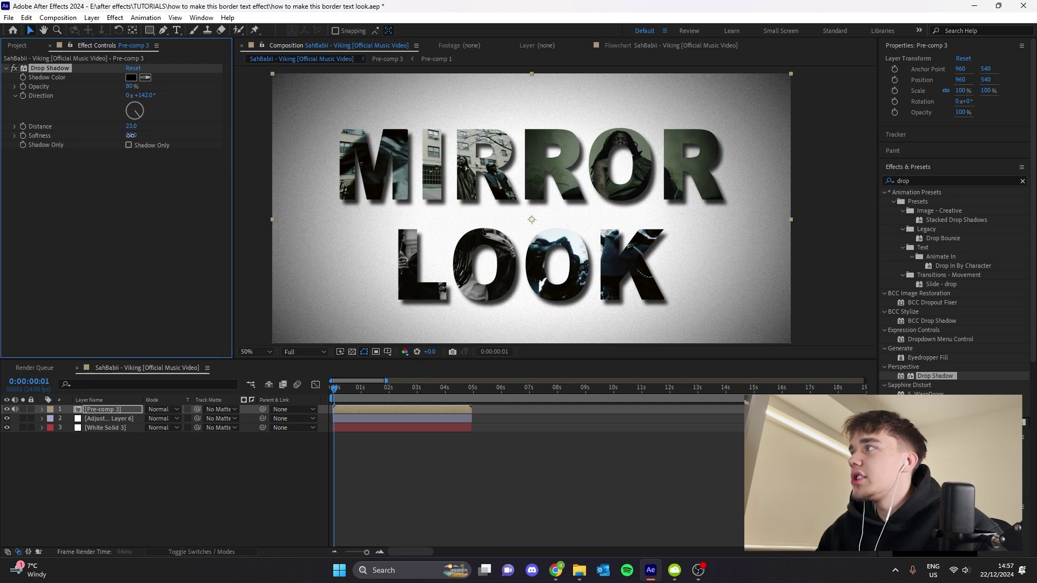
click(140, 104)
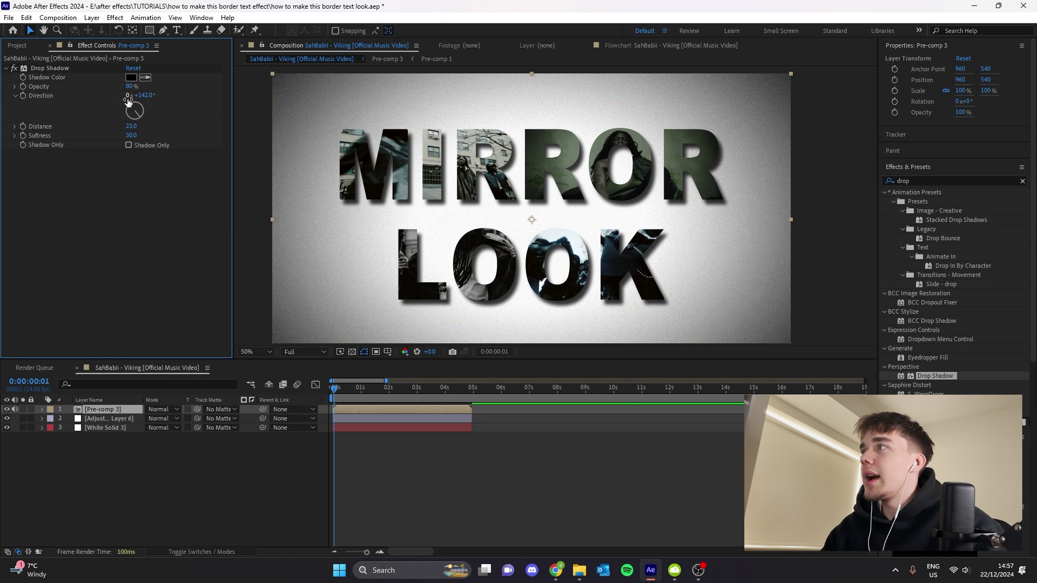
drag(128, 101, 138, 125)
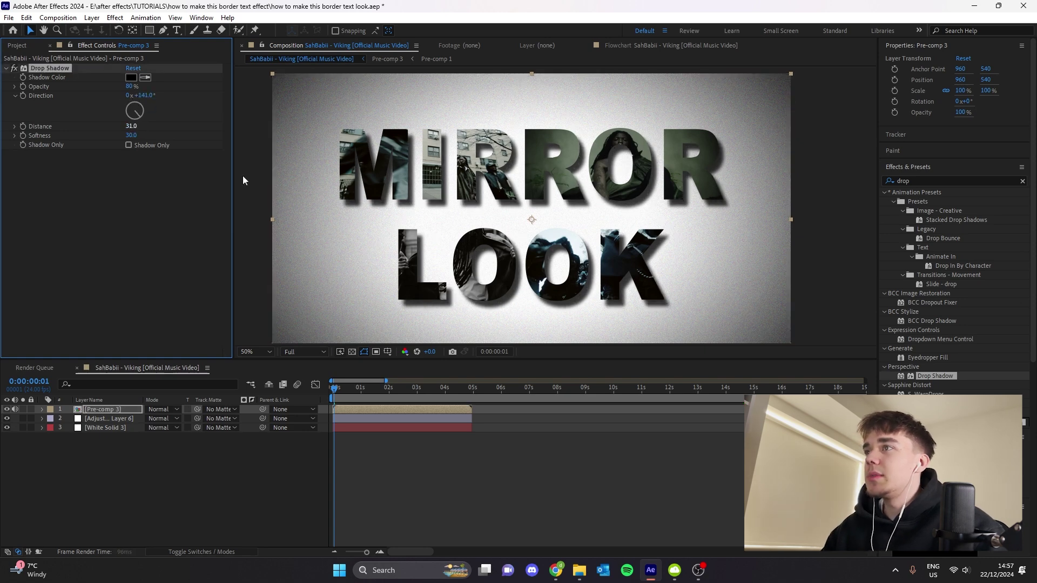
Preview the composition and set the adjustment layer's S_Grain Color Amplitude to 0.09
key(space)
click(296, 398)
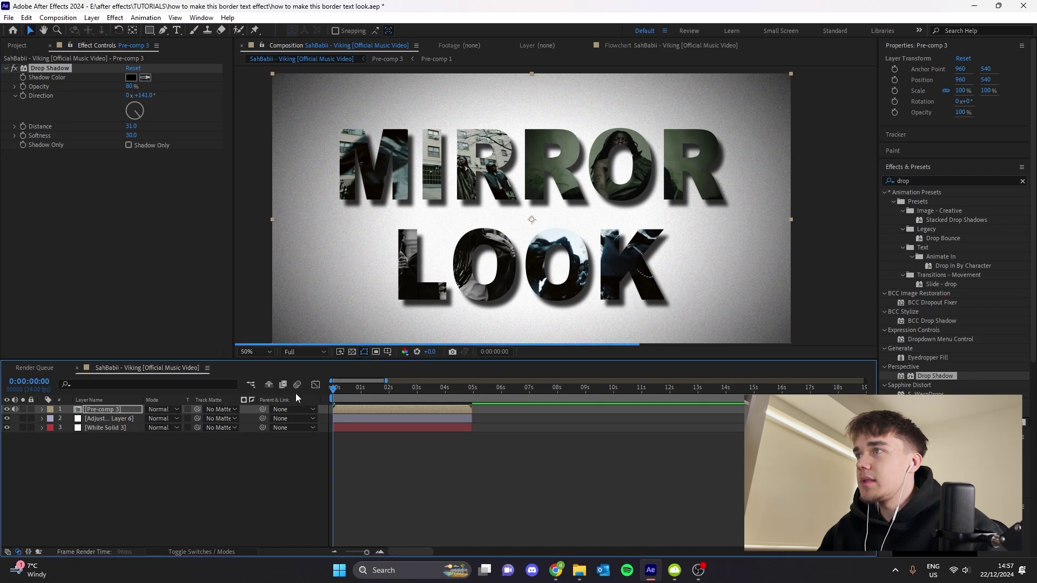
click(108, 418)
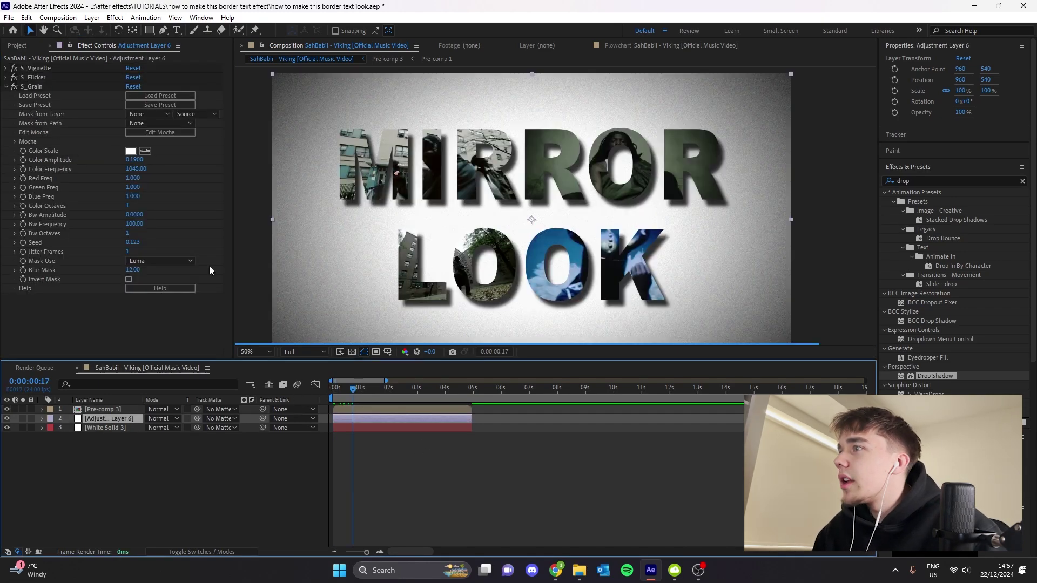
drag(132, 161, 125, 163)
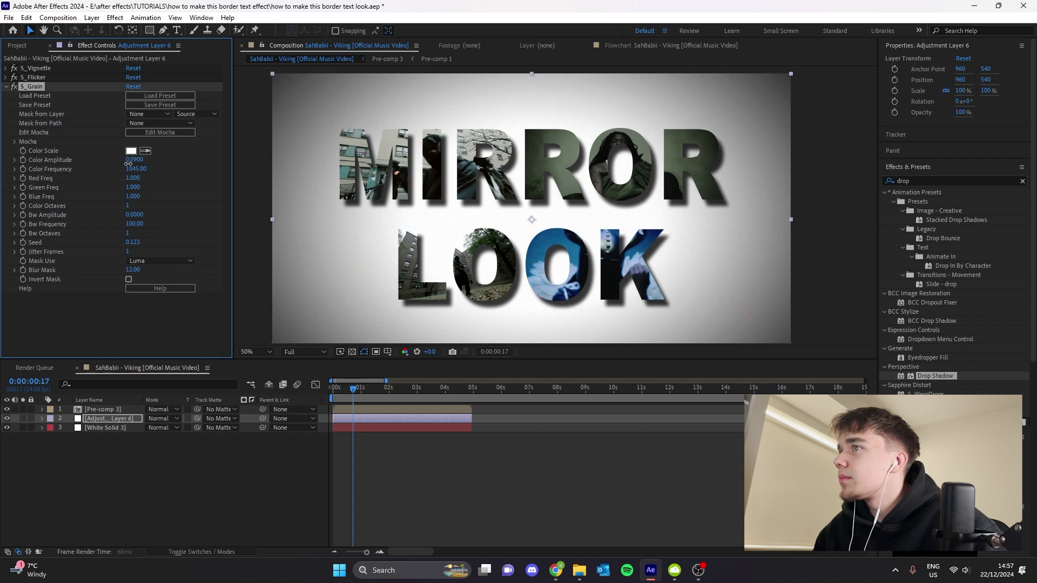
Move the adjustment layer above the text pre-comp and play the composition from the start
click(384, 418)
key(ctrl+bracketright)
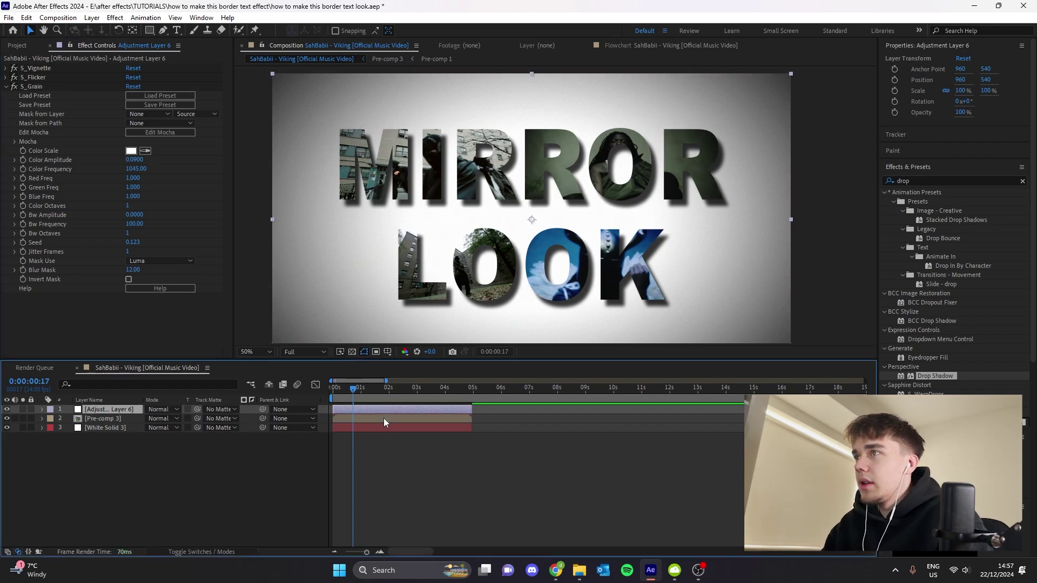
key(ctrl+bracketleft)
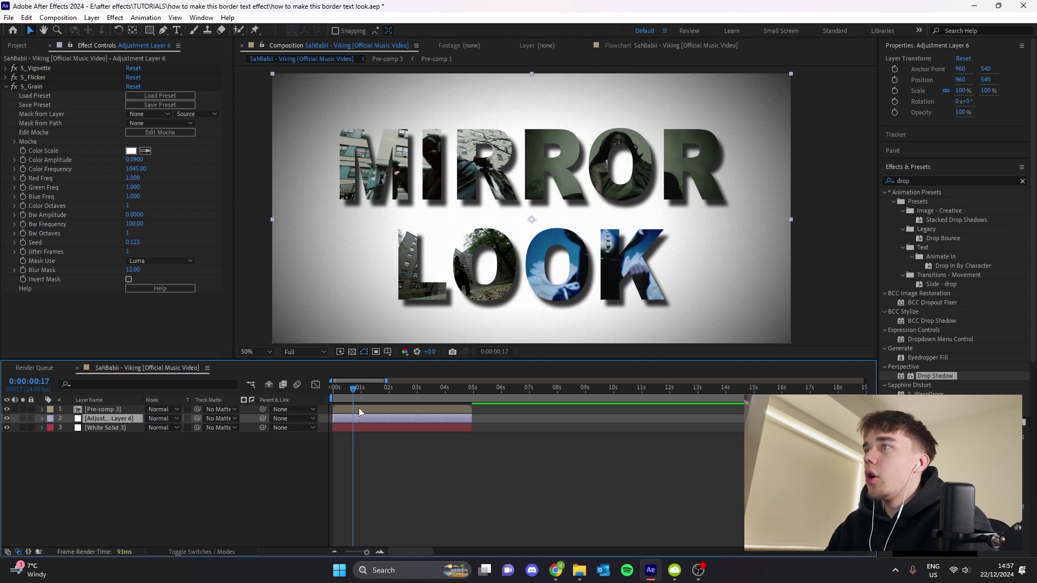
key(ctrl+bracketright)
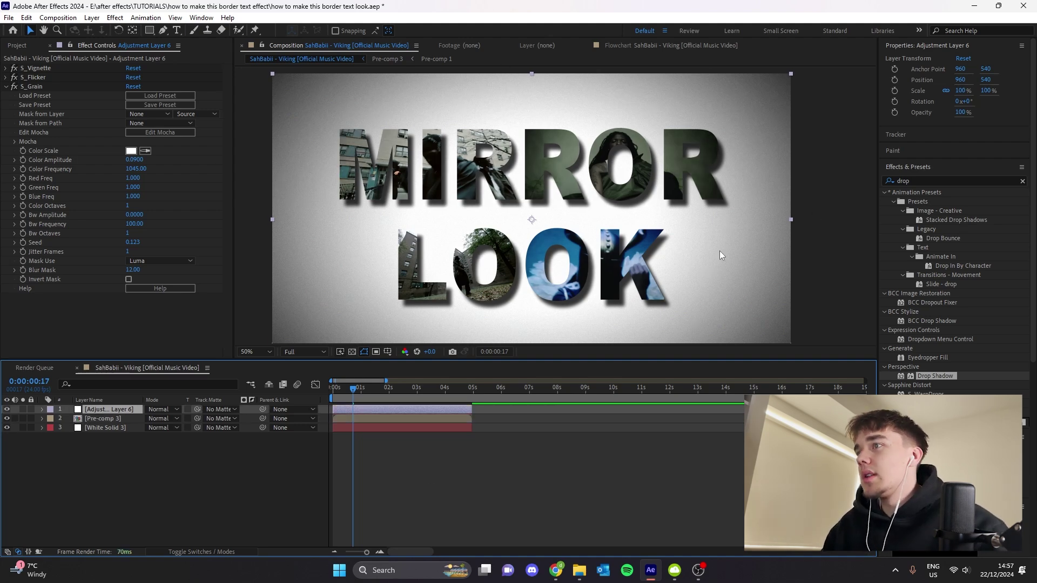
drag(346, 386, 336, 398)
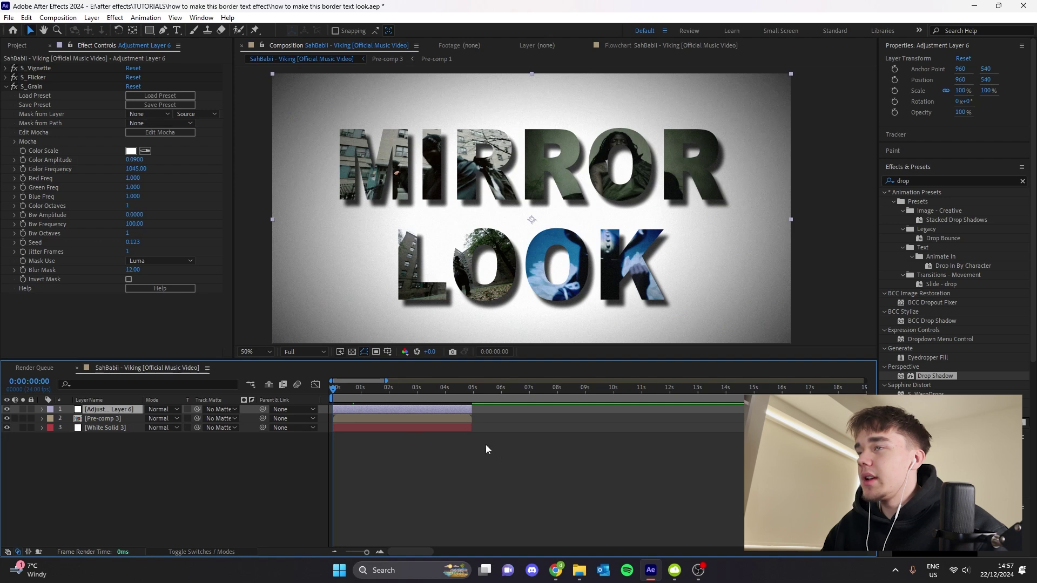
key(space)
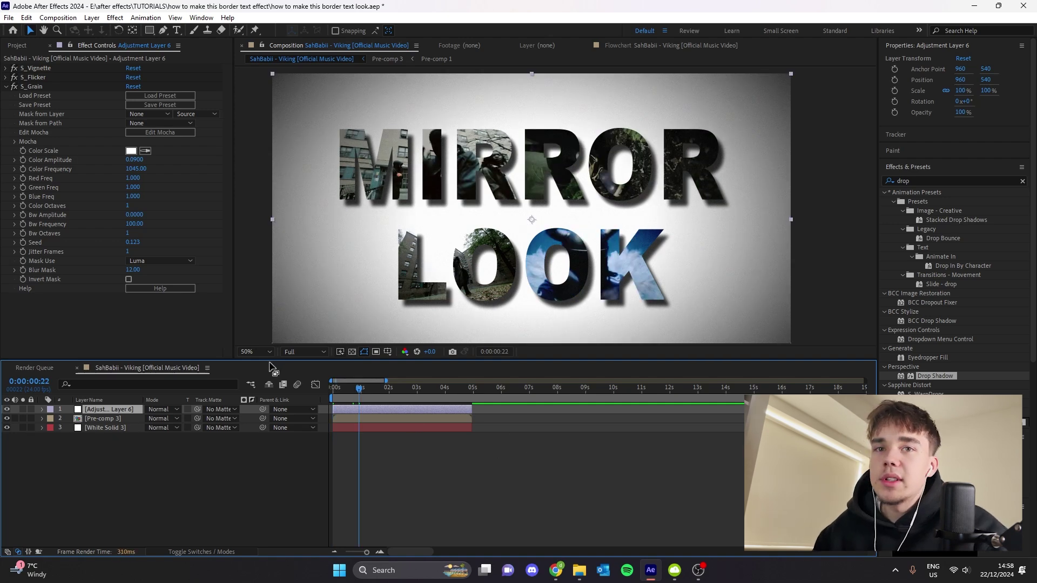